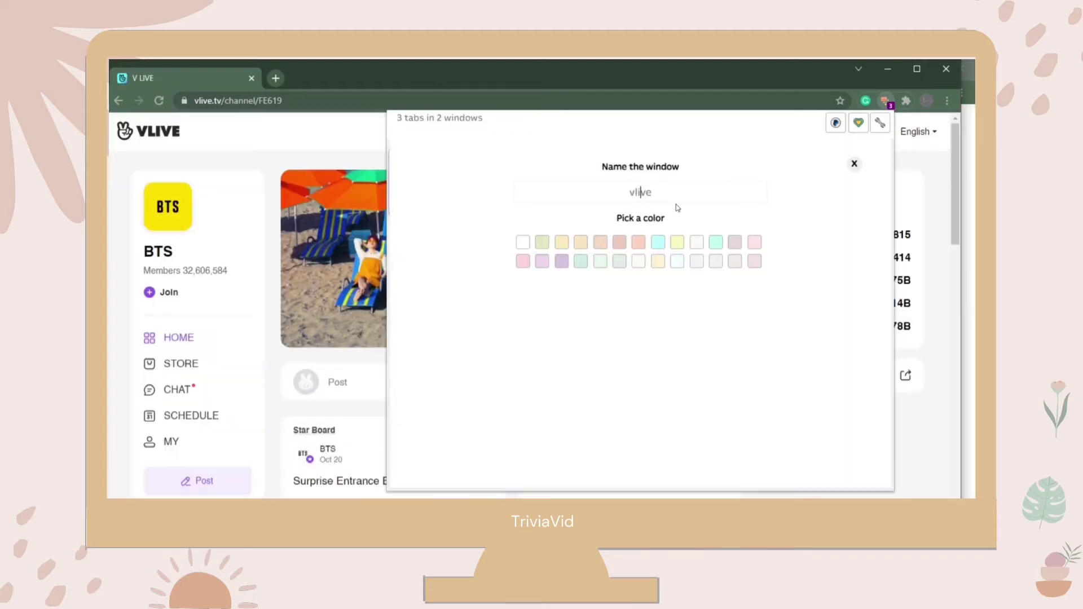
- Name the window CHILL with a cyan background, then toggle the overview between horizontal and vertical views
{"action": "type", "text": "H"}
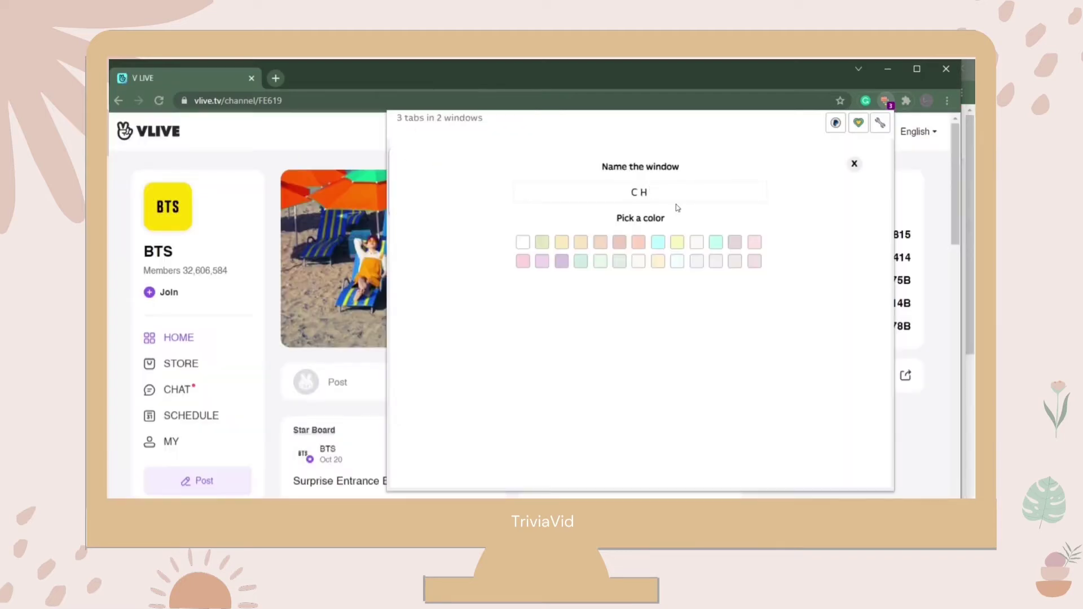
{"action": "type", "text": "ILL"}
{"action": "left_click", "coordinate": [659, 243]}
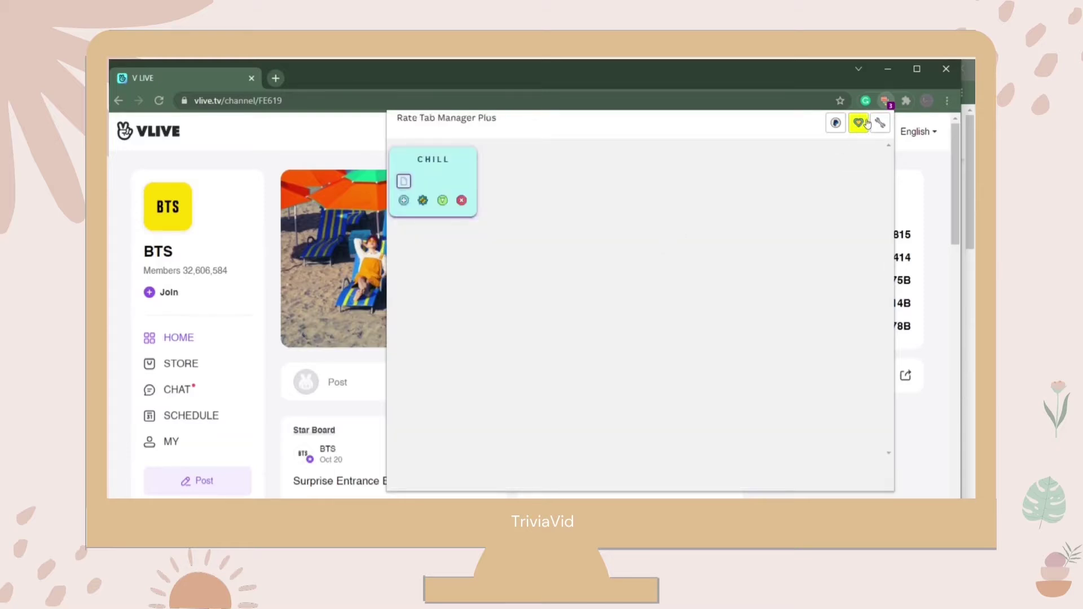
{"action": "left_click", "coordinate": [891, 106]}
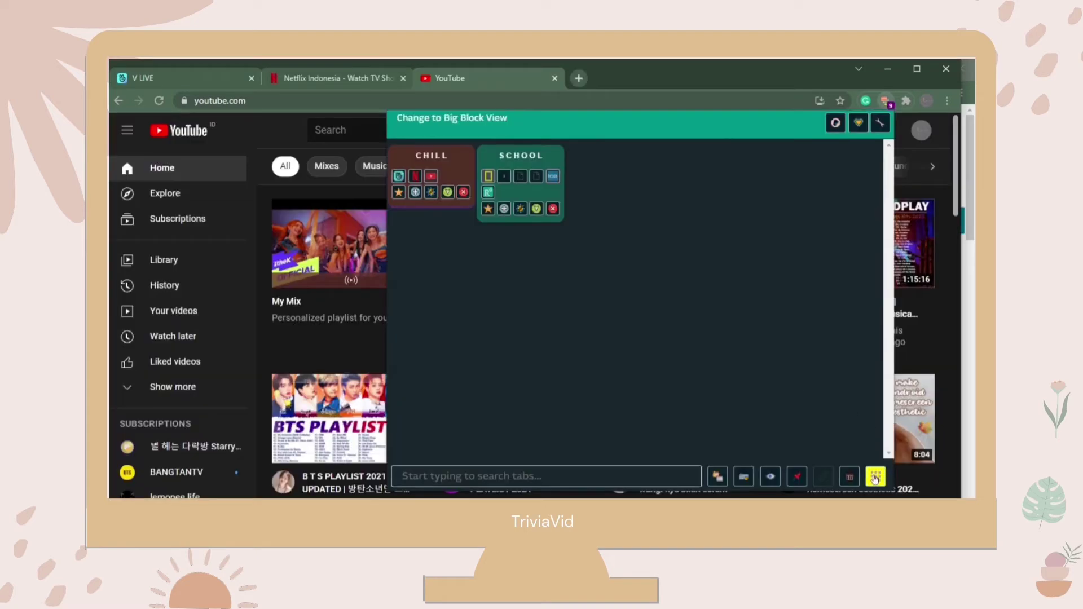
{"action": "left_click", "coordinate": [876, 477]}
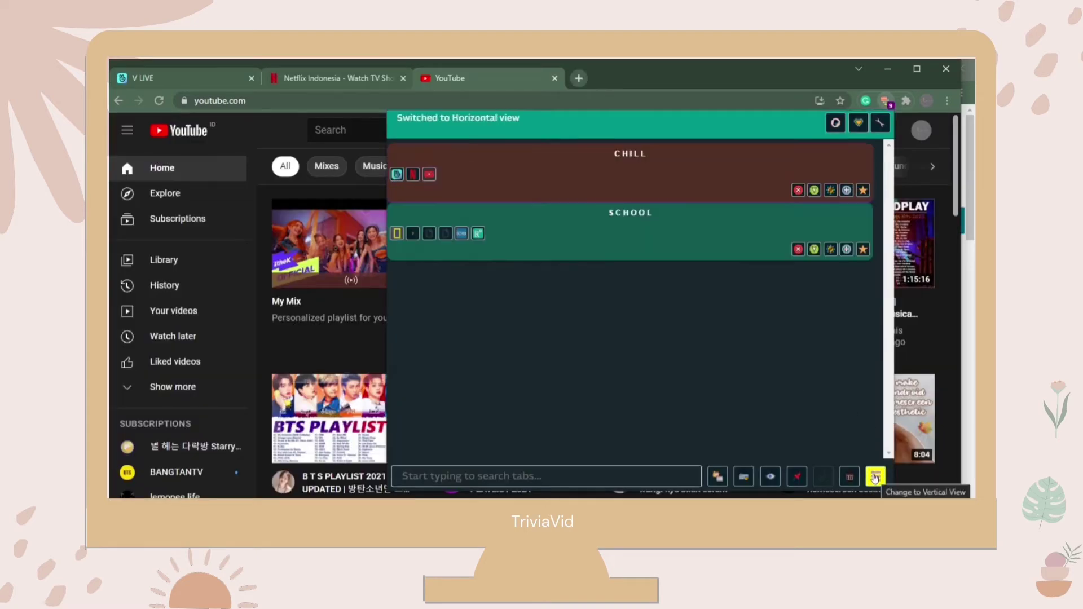
{"action": "left_click", "coordinate": [875, 477]}
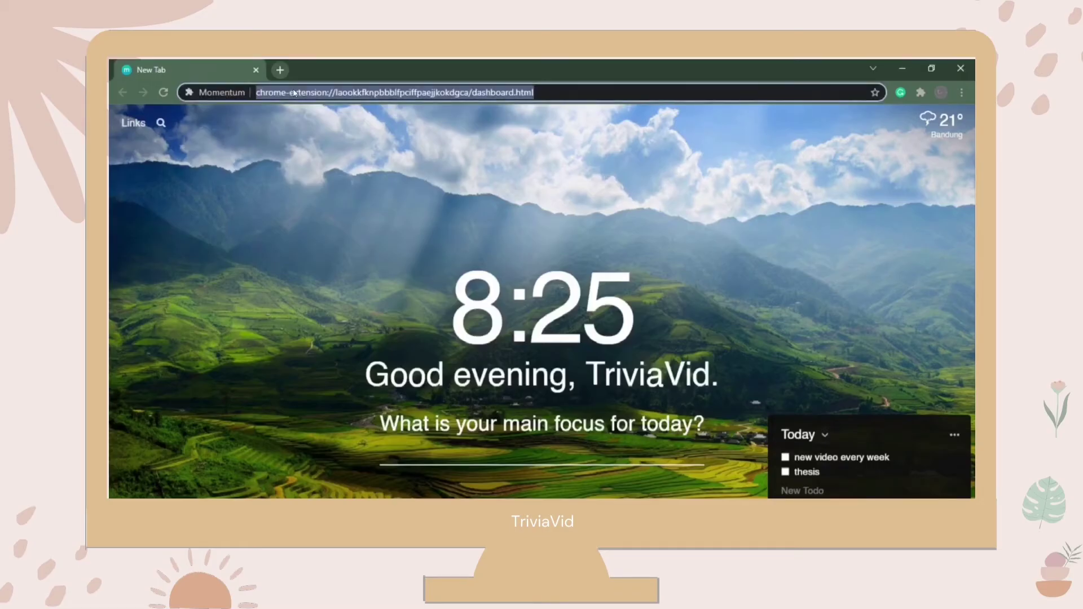
- Search Google for the Chrome Web Store and open the official store
{"action": "type", "text": "c"}
{"action": "type", "text": "ho"}
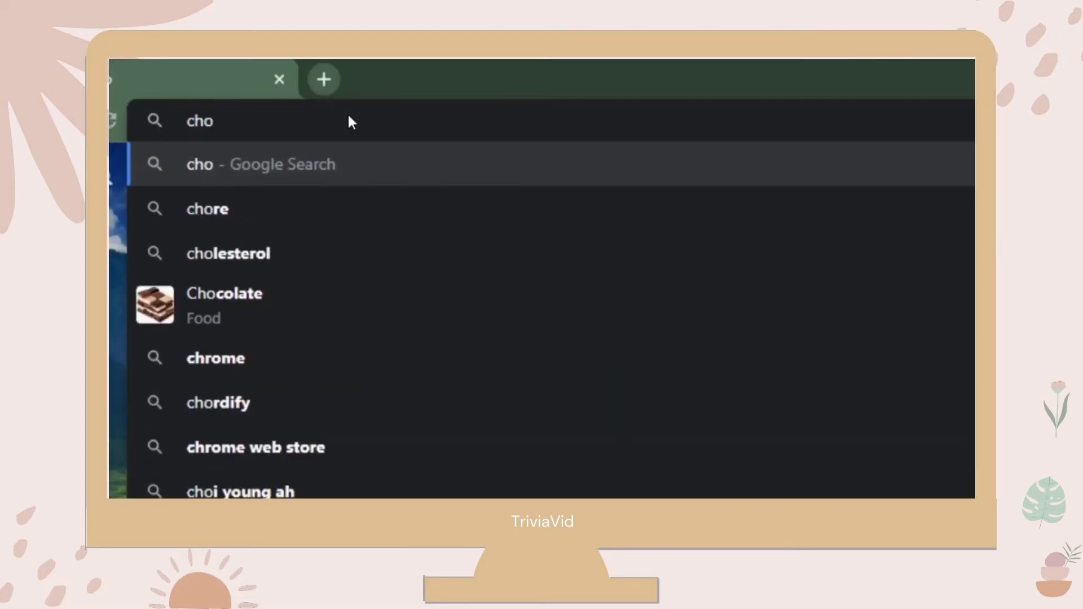
{"action": "type", "text": "rome"}
{"action": "key", "text": "Down"}
{"action": "key", "text": "Return"}
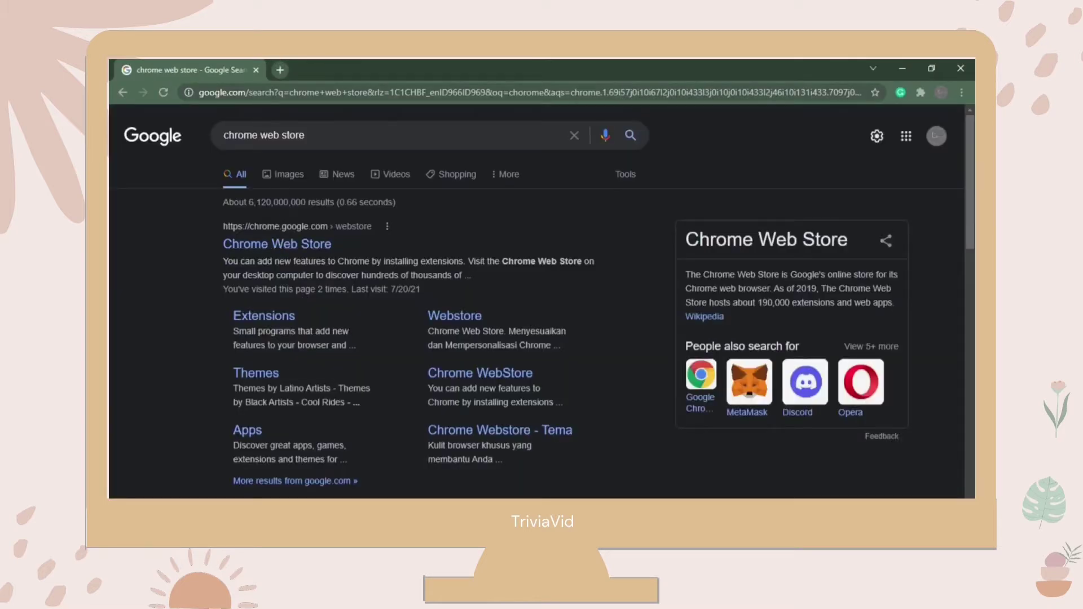
{"action": "left_click", "coordinate": [280, 247]}
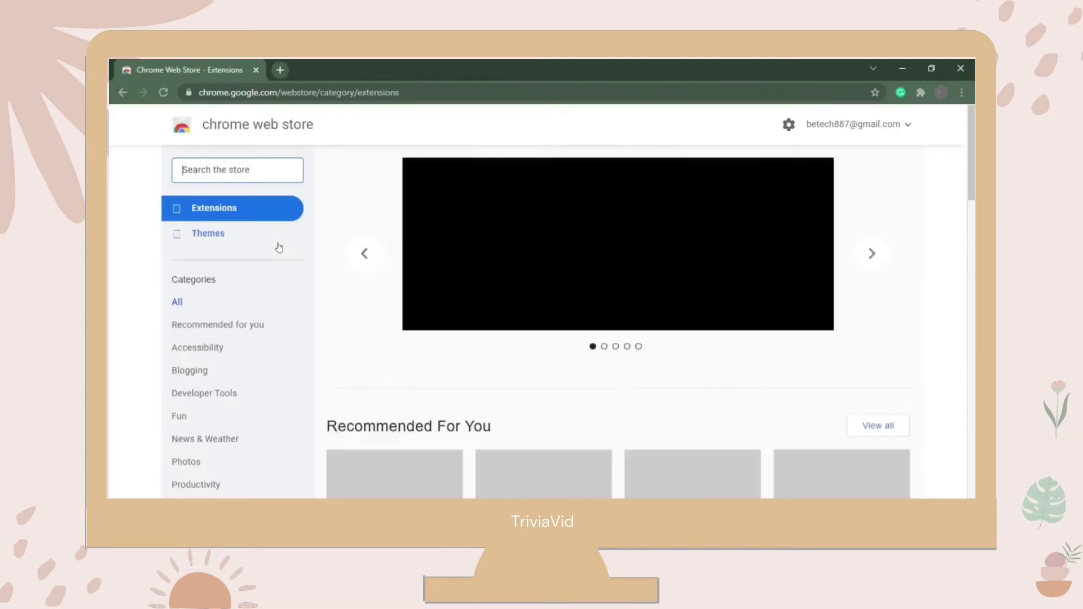
- Search the store for 'tab manager' and add Tab Manager Plus for Chrome
{"action": "left_click", "coordinate": [304, 178]}
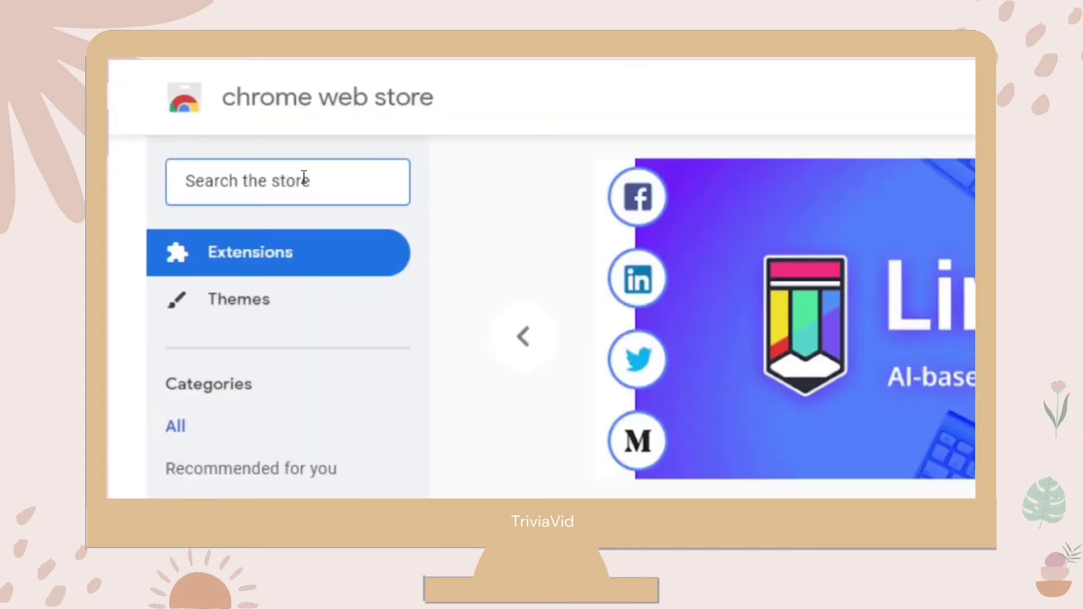
{"action": "type", "text": "tab"}
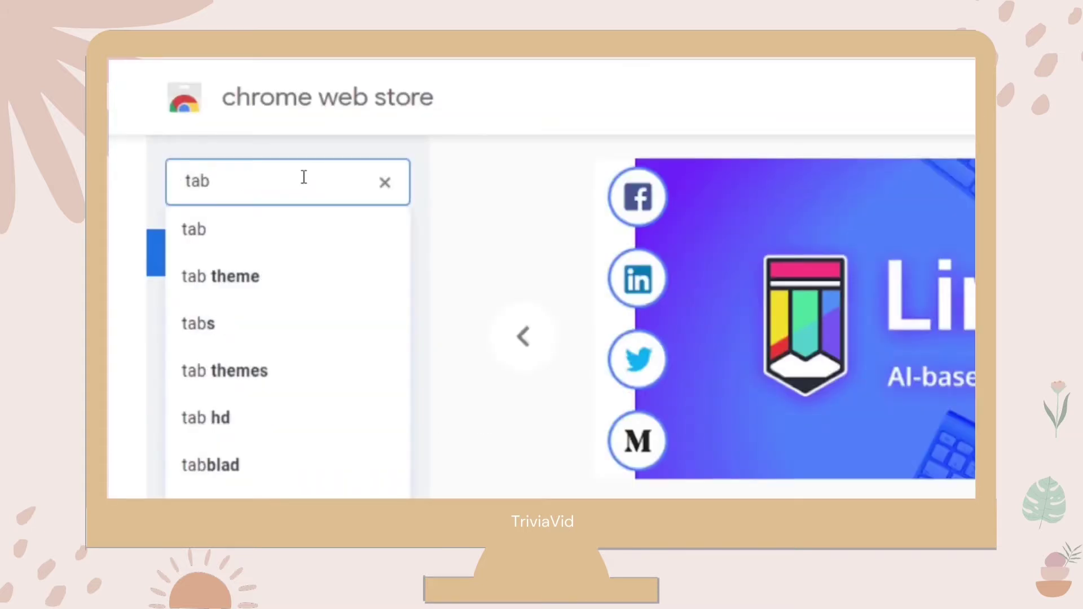
{"action": "type", "text": " ma"}
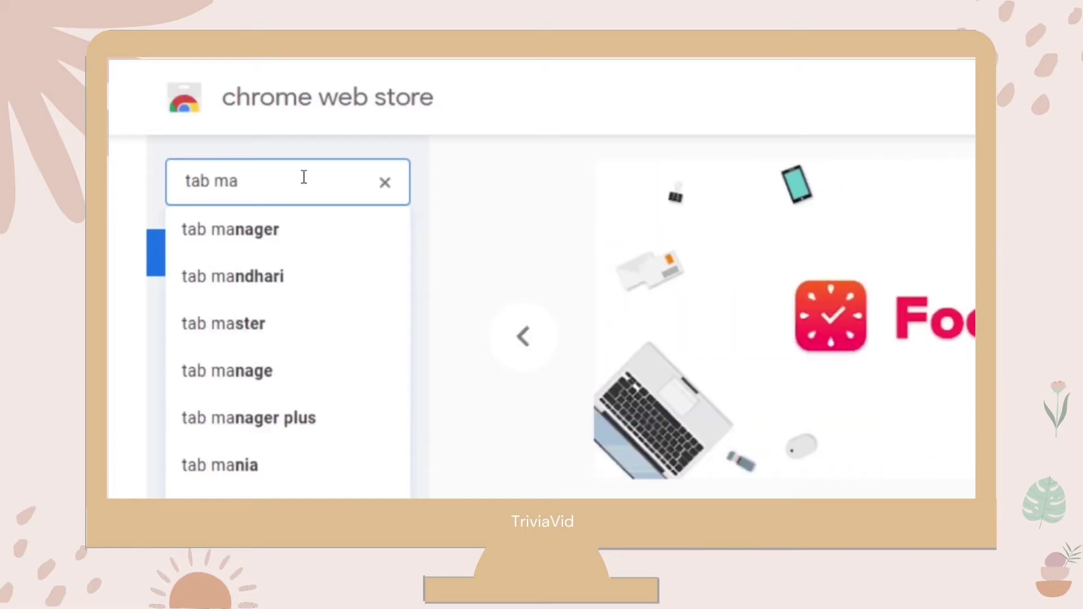
{"action": "left_click", "coordinate": [293, 229]}
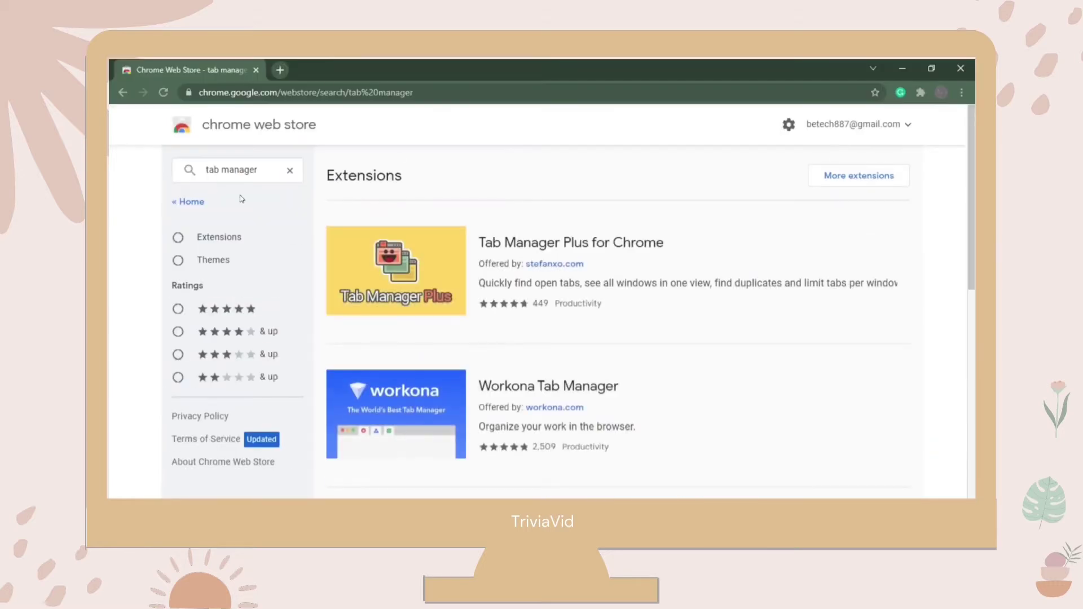
{"action": "left_click", "coordinate": [430, 265]}
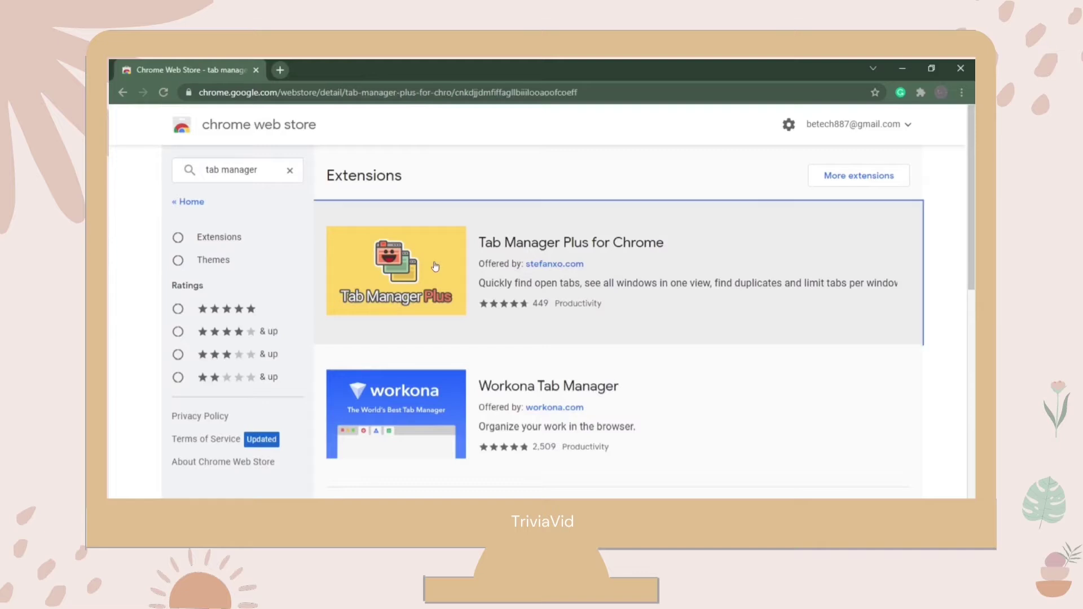
{"action": "left_click", "coordinate": [793, 217]}
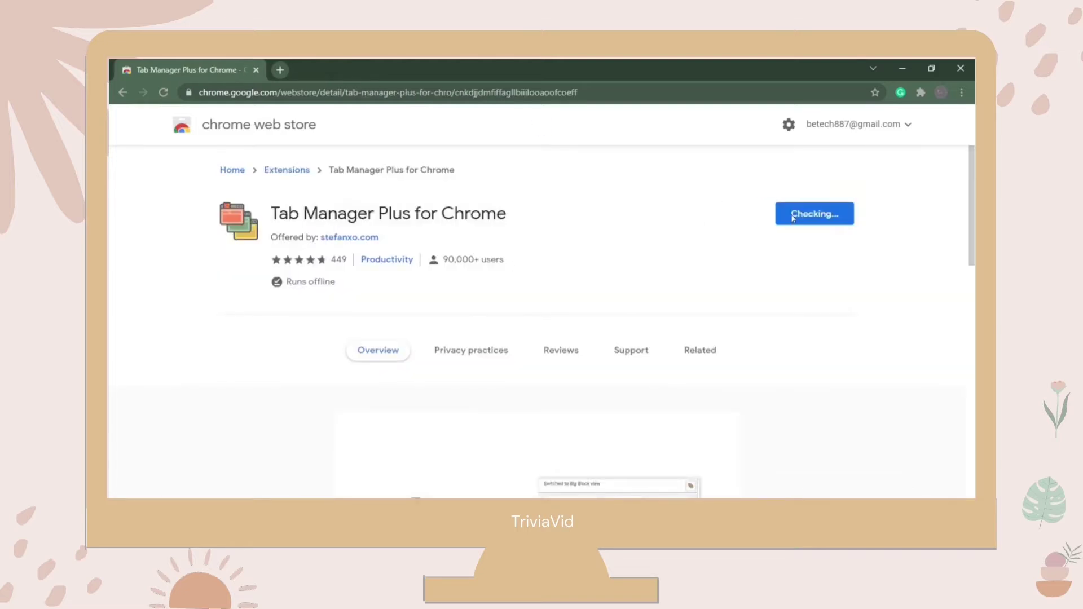
{"action": "left_click", "coordinate": [574, 202]}
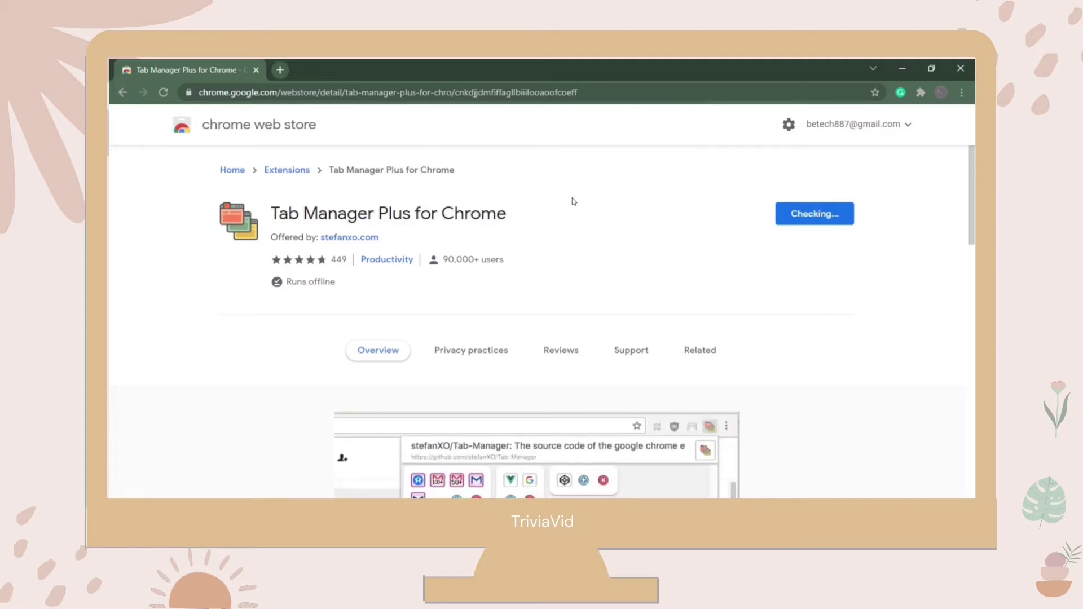
{"action": "scroll", "coordinate": [573, 201], "scroll_direction": "down", "scroll_amount": 2}
{"action": "scroll", "coordinate": [573, 251], "scroll_direction": "down", "scroll_amount": 3}
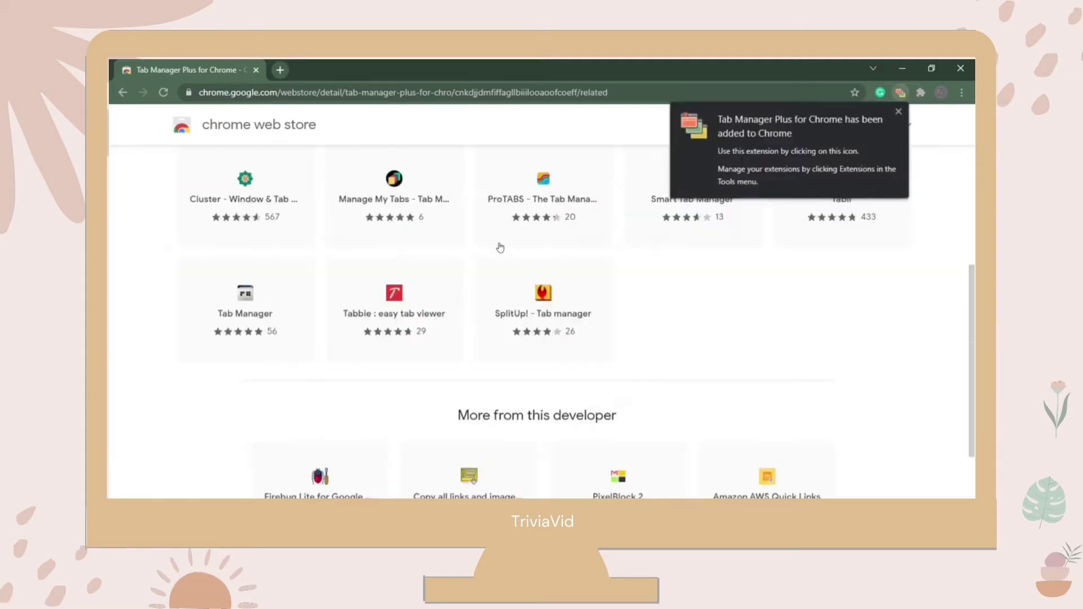
- Pin Tab Manager Plus to the toolbar in a new tab and open its overview
{"action": "key", "text": "ctrl+t"}
{"action": "left_click", "coordinate": [921, 93]}
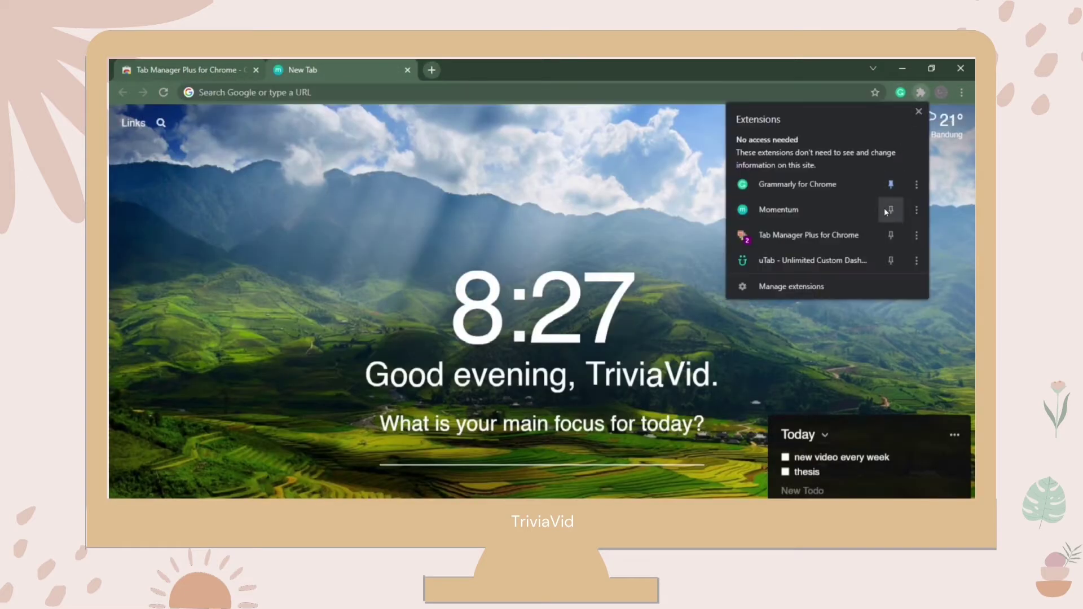
{"action": "left_click", "coordinate": [891, 234]}
{"action": "left_click", "coordinate": [901, 96]}
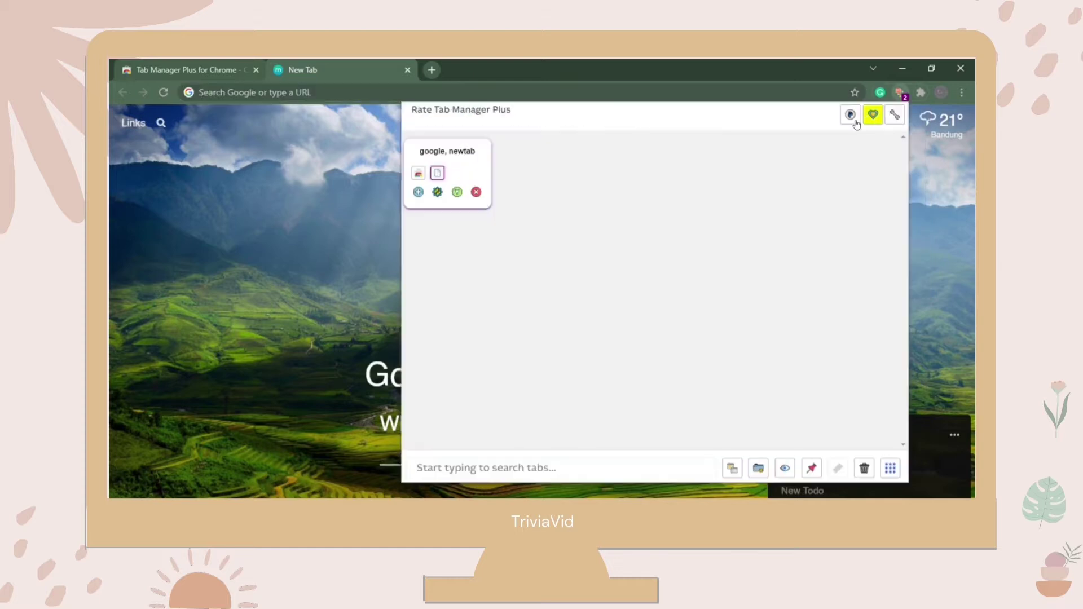
- Rename the current window SCHOOL and give it a cyan background
{"action": "left_click", "coordinate": [455, 156]}
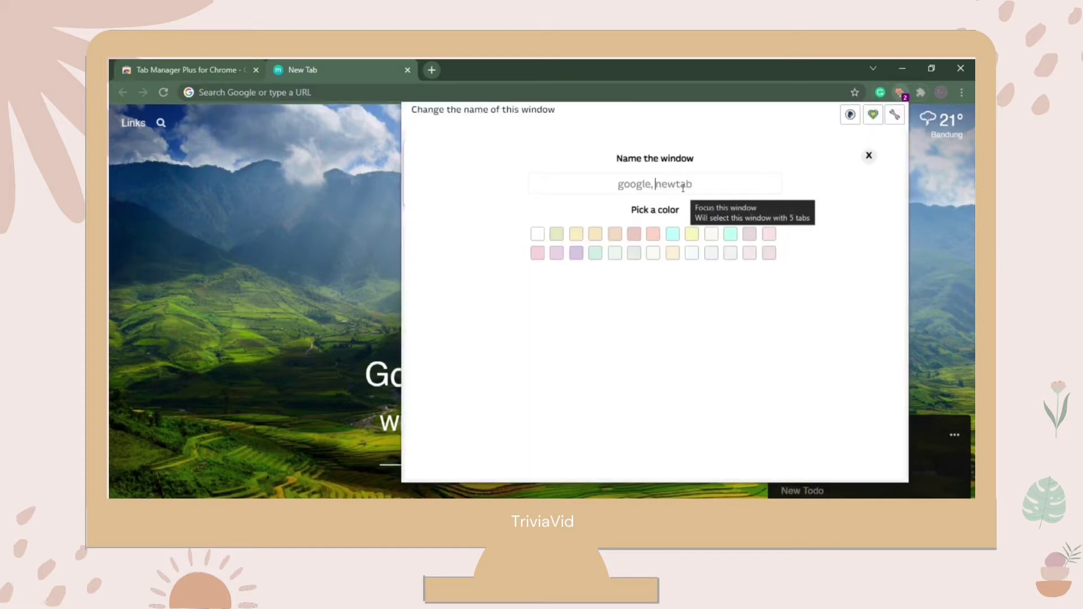
{"action": "type", "text": "s chool"}
{"action": "left_click", "coordinate": [673, 234]}
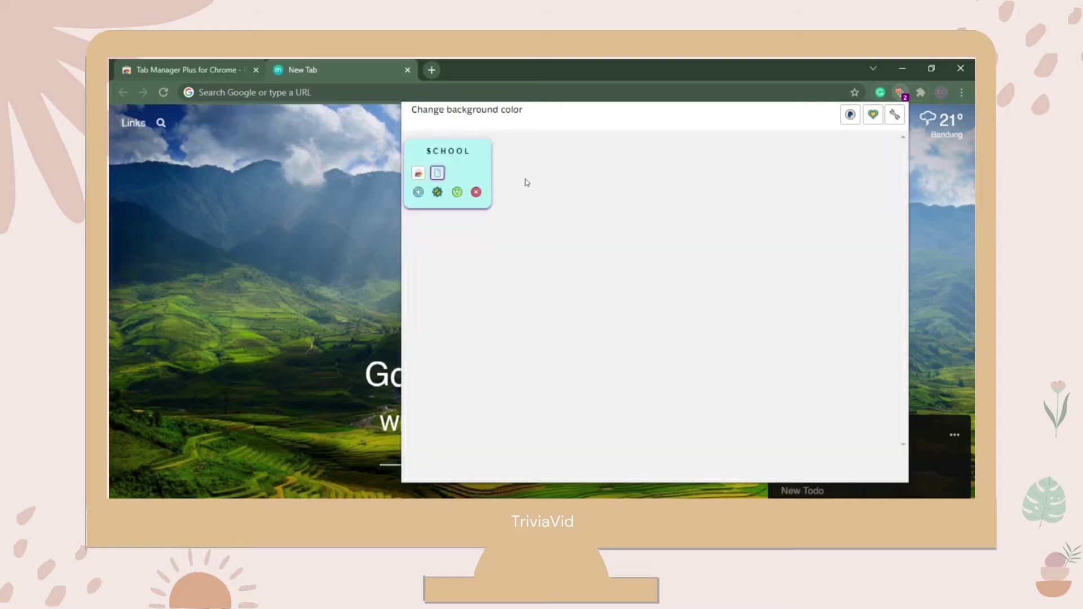
- Replace the Web Store address with the National Geographic site via the natgeo suggestion
{"action": "left_click", "coordinate": [419, 174]}
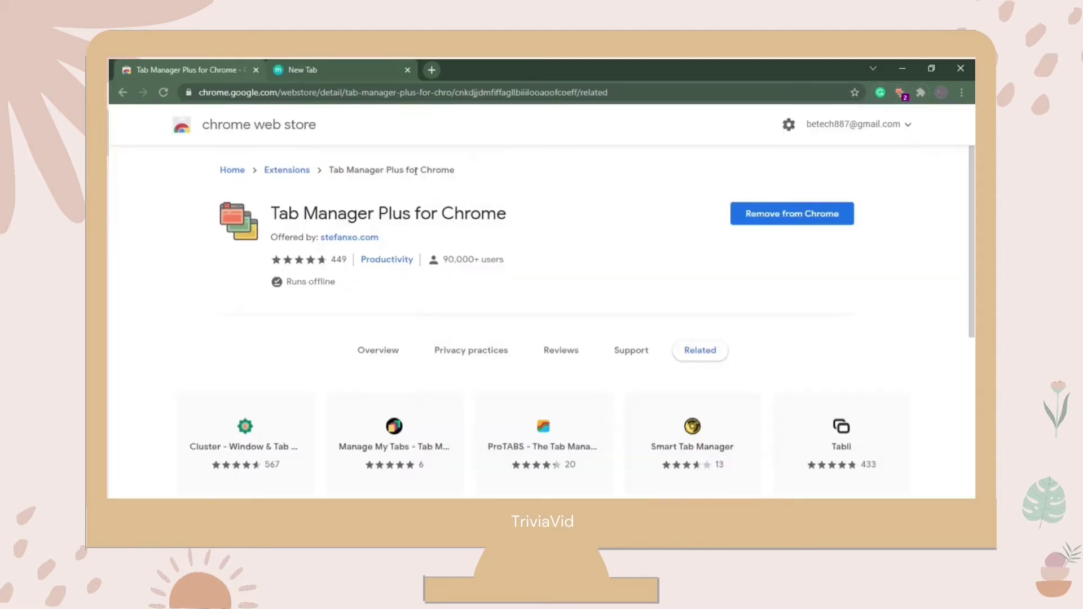
{"action": "left_click", "coordinate": [236, 94]}
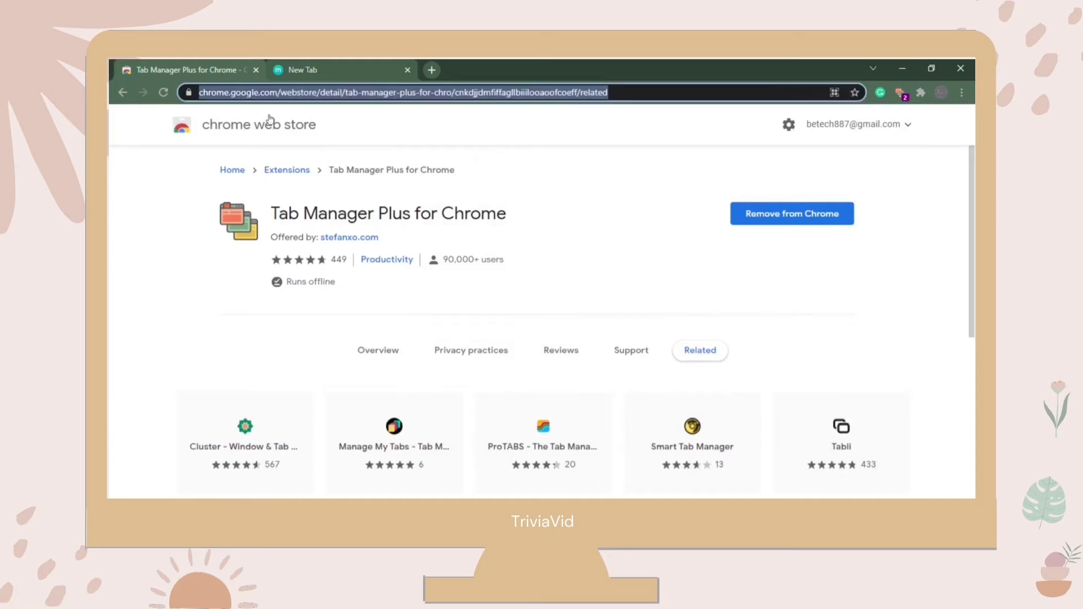
{"action": "type", "text": "Nat"}
{"action": "key", "text": "Down"}
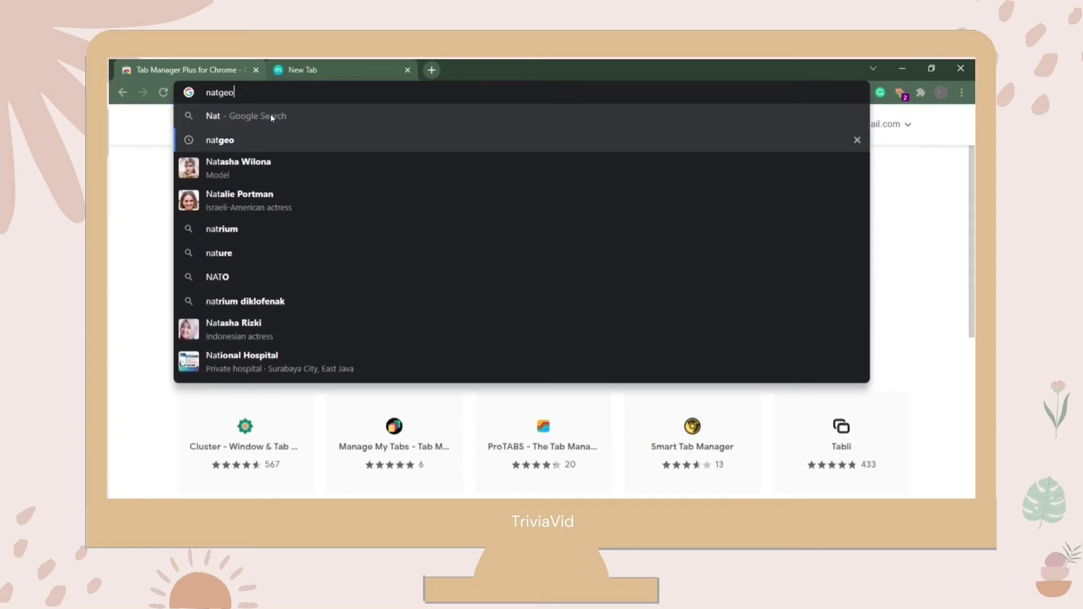
{"action": "key", "text": "Return"}
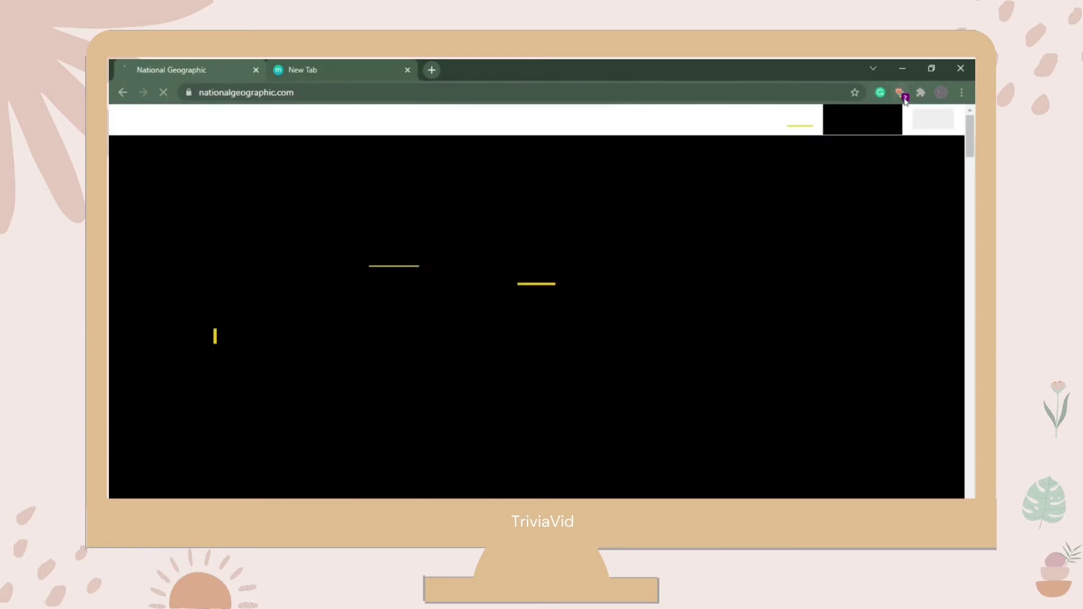
- Open a new browser window from Tab Manager Plus and load vlive
{"action": "left_click", "coordinate": [903, 97]}
{"action": "left_click", "coordinate": [756, 468]}
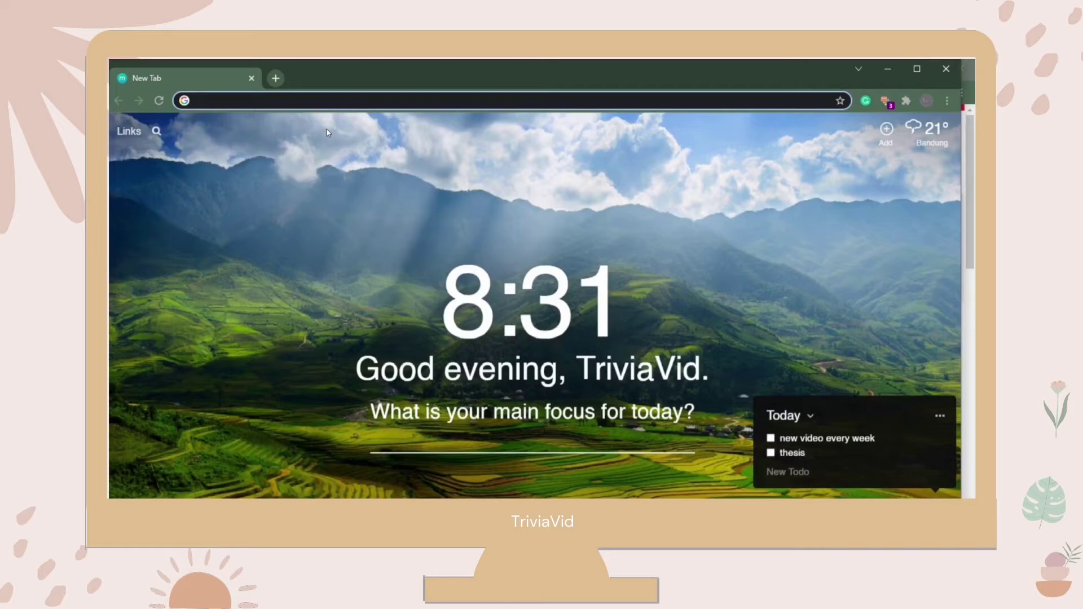
{"action": "type", "text": "vlive"}
{"action": "key", "text": "Return"}
{"action": "left_click", "coordinate": [886, 100]}
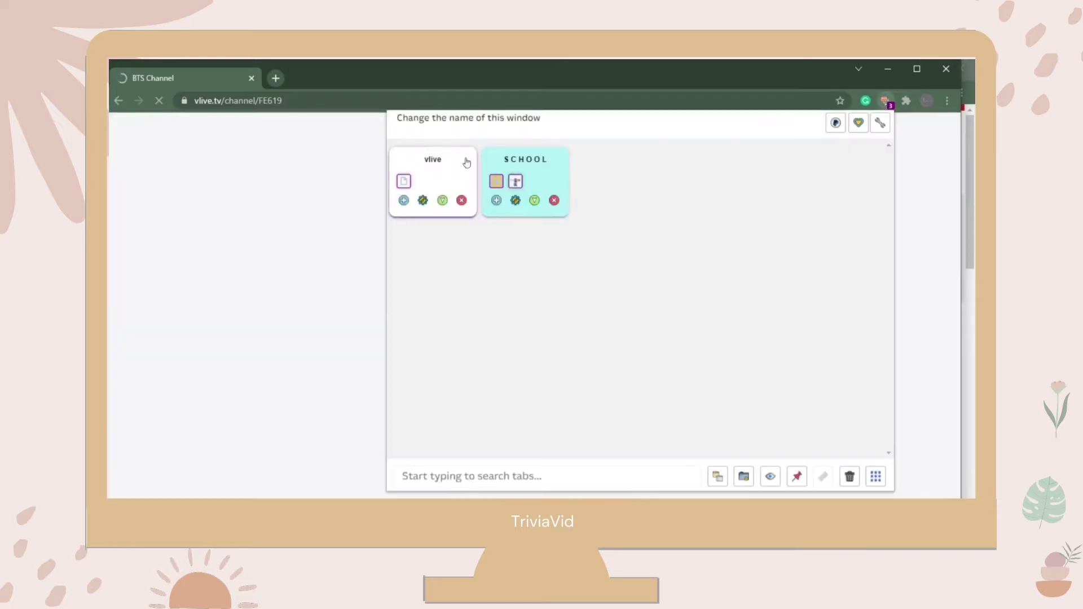
- Rename the vlive window CHILL and give it a cyan background
{"action": "left_click", "coordinate": [433, 159]}
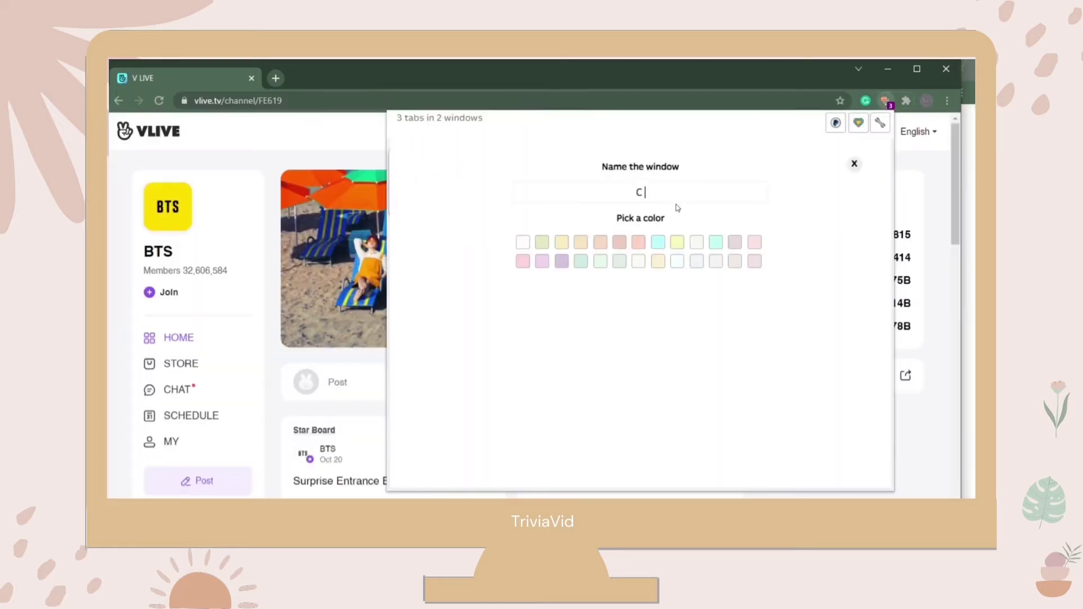
{"action": "type", "text": "H"}
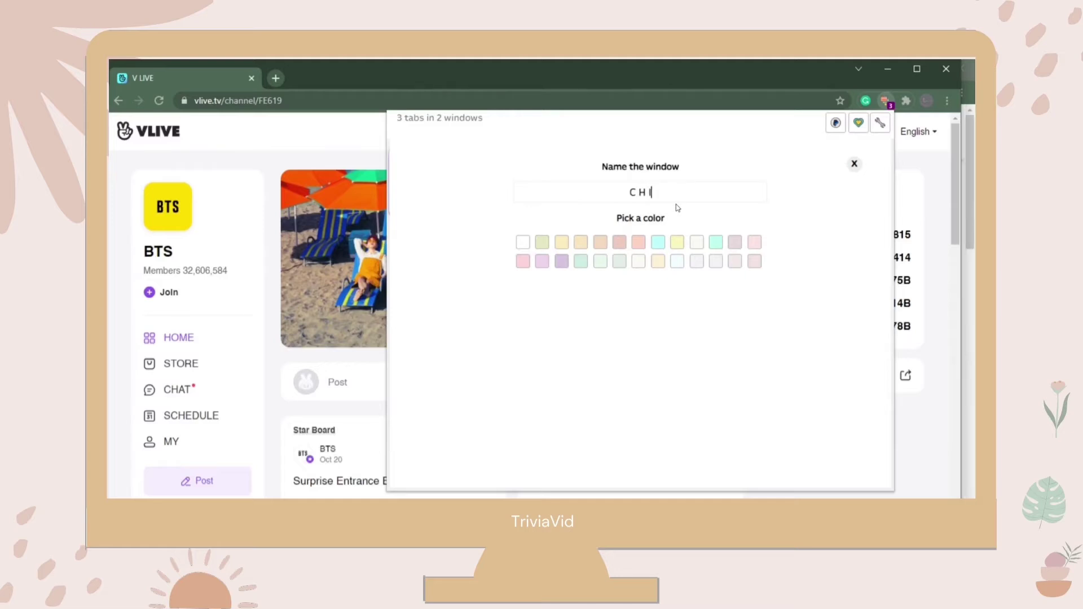
{"action": "type", "text": "ILL"}
{"action": "left_click", "coordinate": [660, 244]}
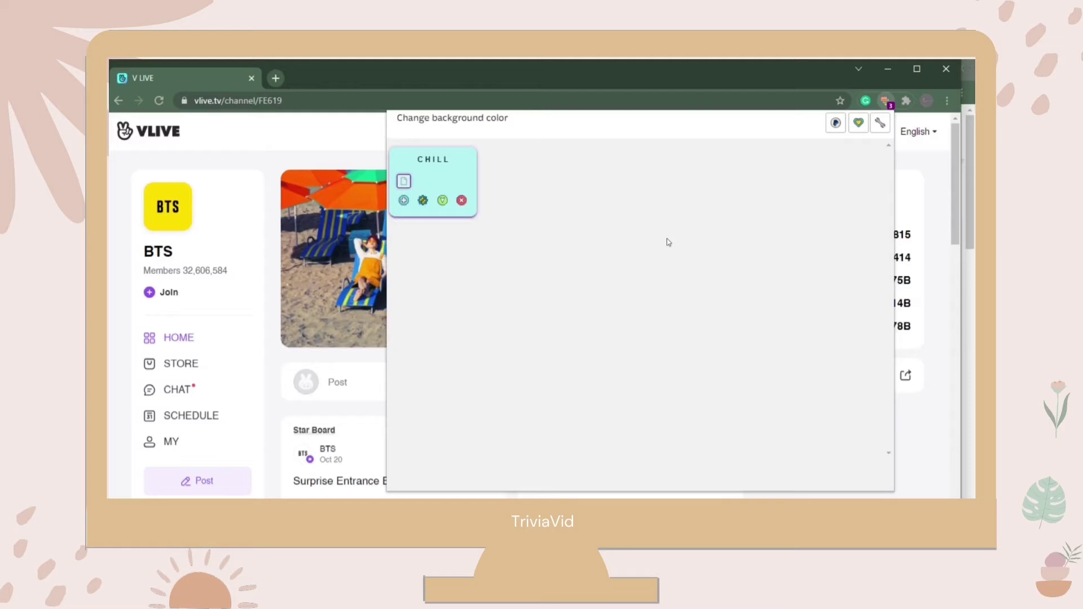
{"action": "left_click", "coordinate": [887, 102]}
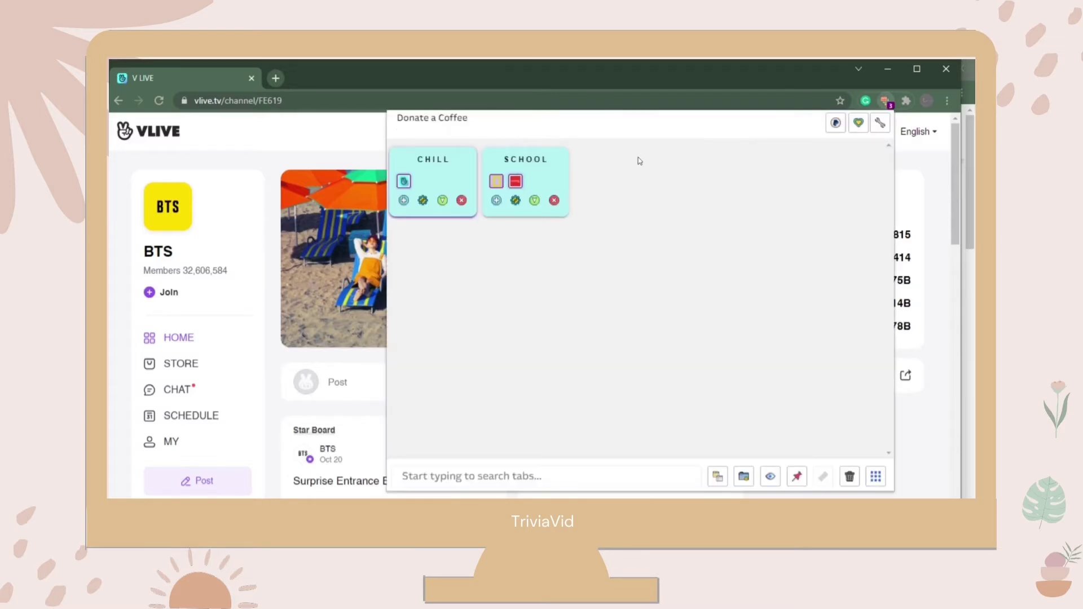
- Open new tabs in the CHILL window and load YouTube in one
{"action": "left_click", "coordinate": [404, 199]}
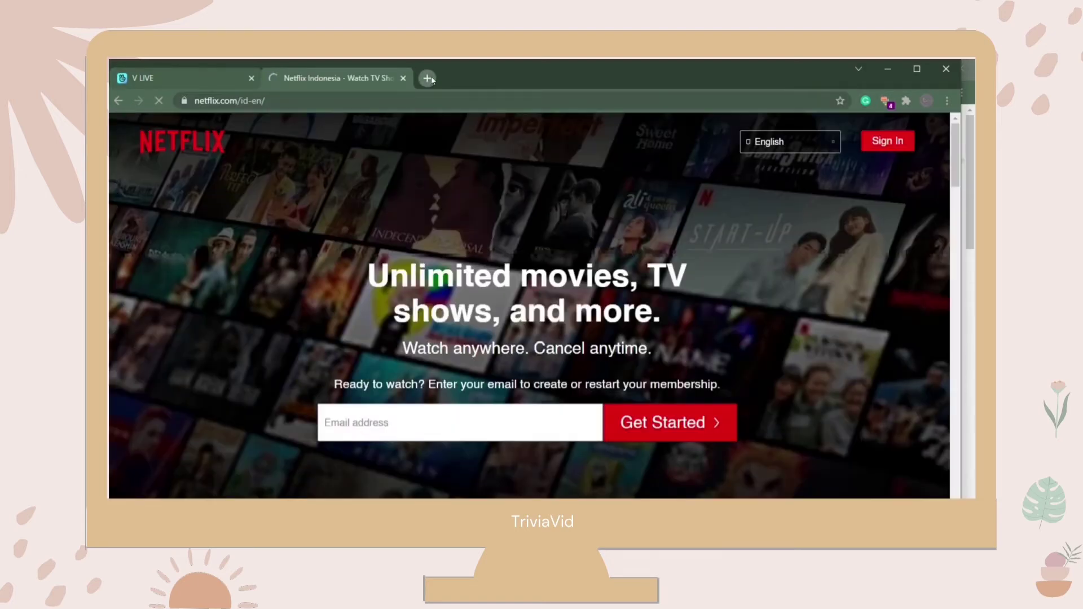
{"action": "left_click", "coordinate": [428, 78]}
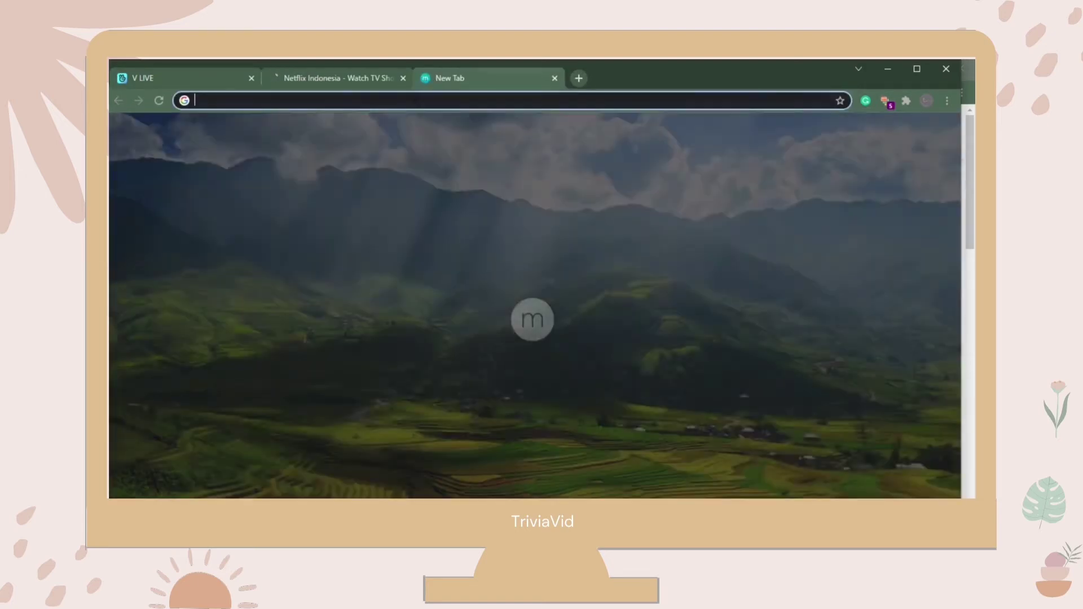
{"action": "left_click", "coordinate": [414, 98]}
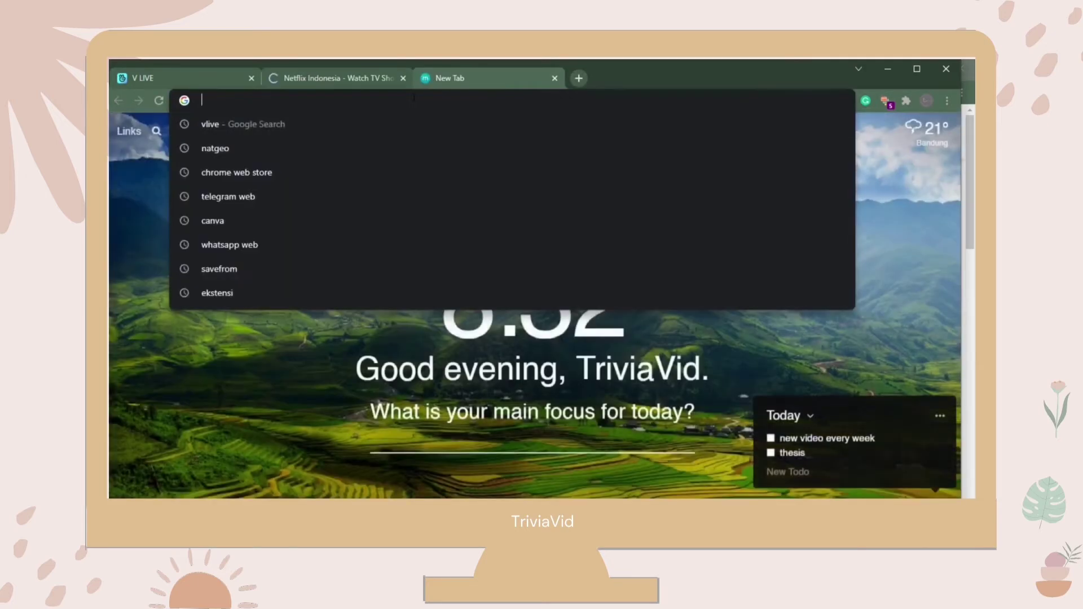
{"action": "type", "text": "YOUTUBE"}
{"action": "key", "text": "Return"}
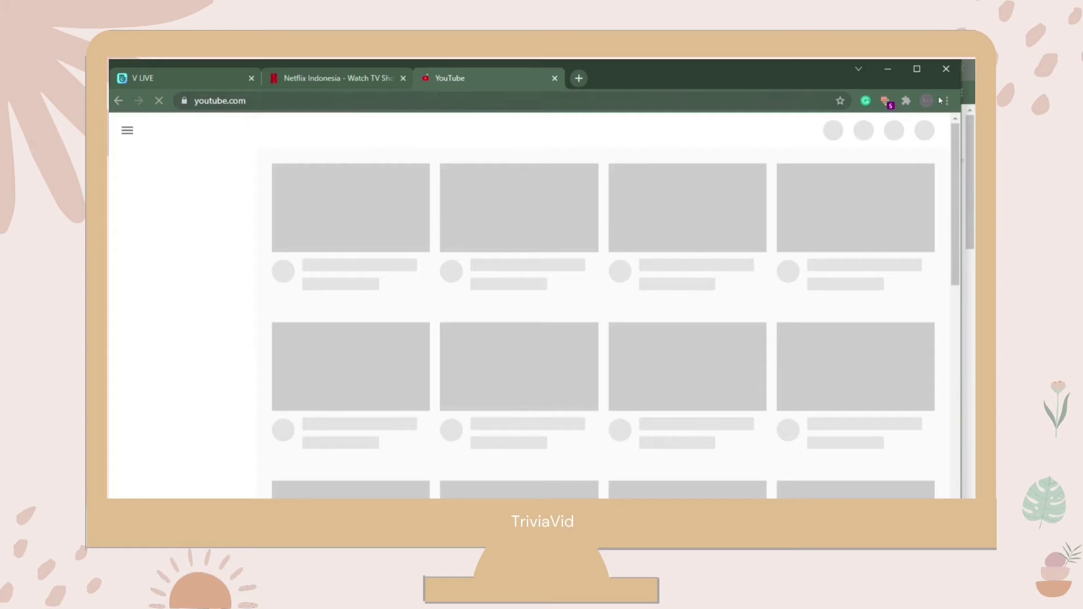
- Switch to the Bioinspired, Biomimetic and Nanobiomaterials journal tab in the SCHOOL window
{"action": "left_click", "coordinate": [887, 102]}
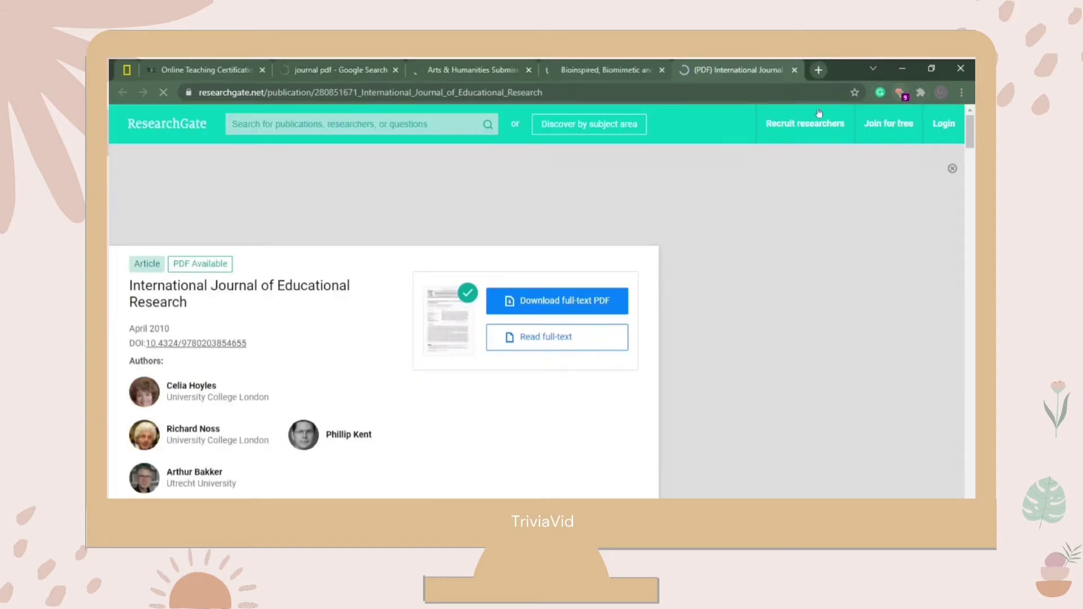
{"action": "scroll", "coordinate": [565, 200], "scroll_direction": "down", "scroll_amount": 1}
{"action": "scroll", "coordinate": [593, 197], "scroll_direction": "down", "scroll_amount": 1}
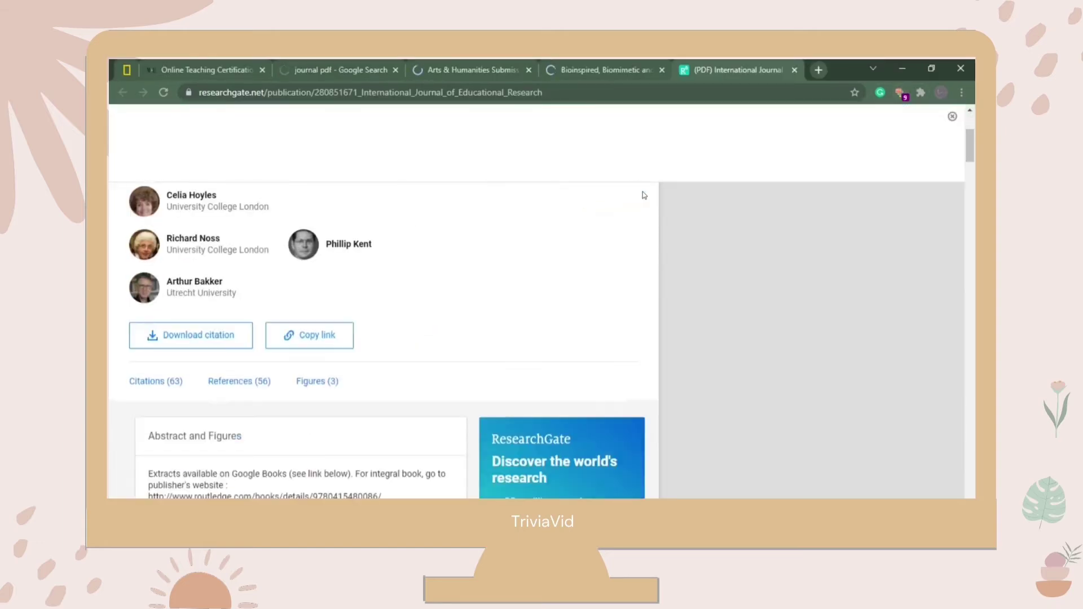
{"action": "scroll", "coordinate": [644, 195], "scroll_direction": "down", "scroll_amount": 3}
{"action": "scroll", "coordinate": [644, 195], "scroll_direction": "up", "scroll_amount": 3}
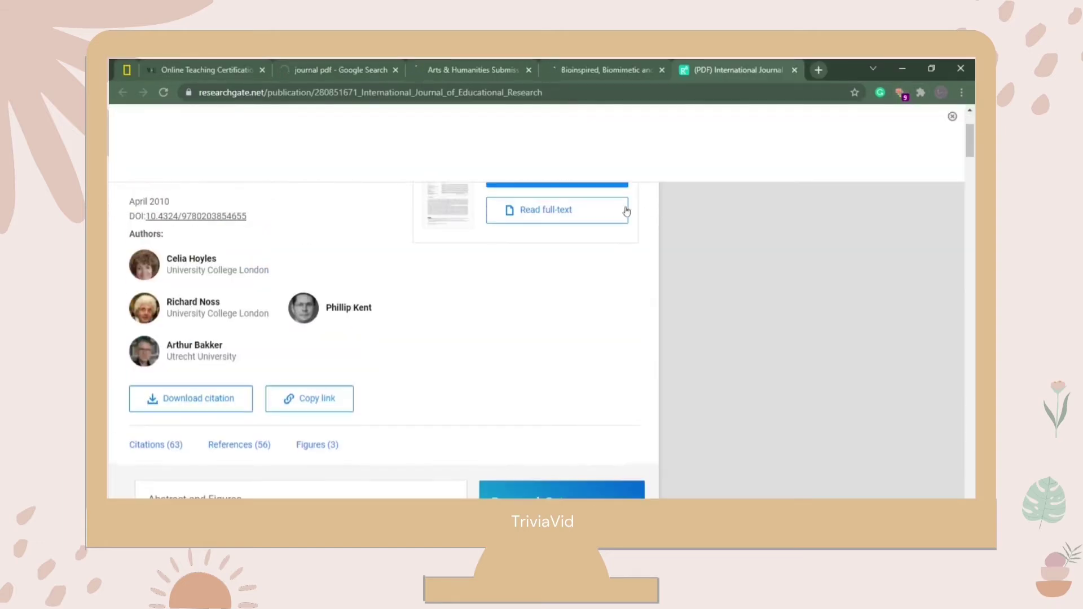
{"action": "left_click", "coordinate": [641, 66]}
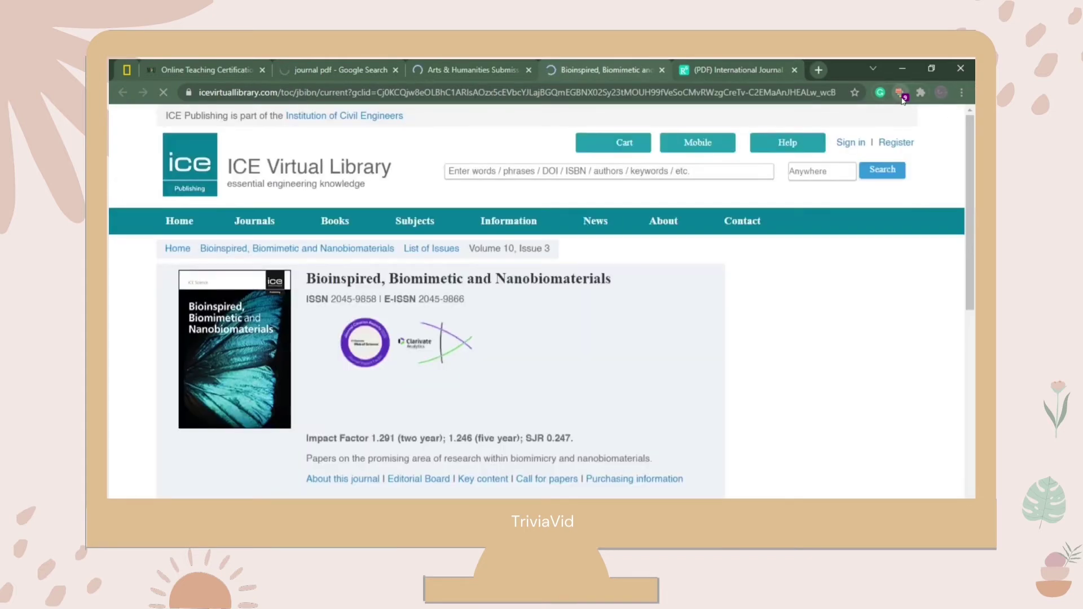
{"action": "left_click", "coordinate": [902, 95]}
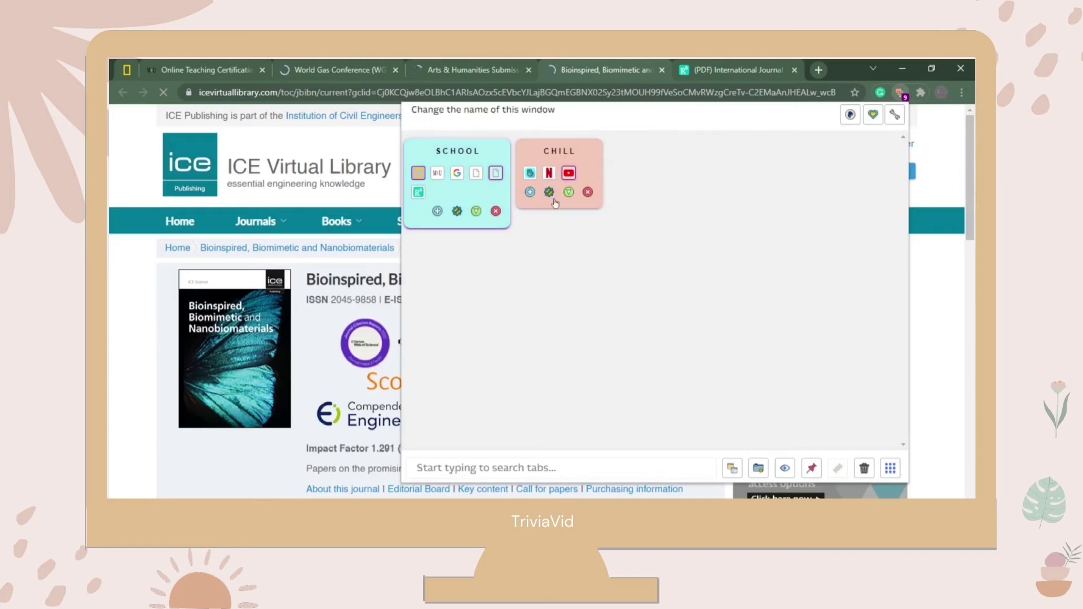
- Switch to the CHILL window and change the SCHOOL window's background to mint green
{"action": "left_click", "coordinate": [569, 173]}
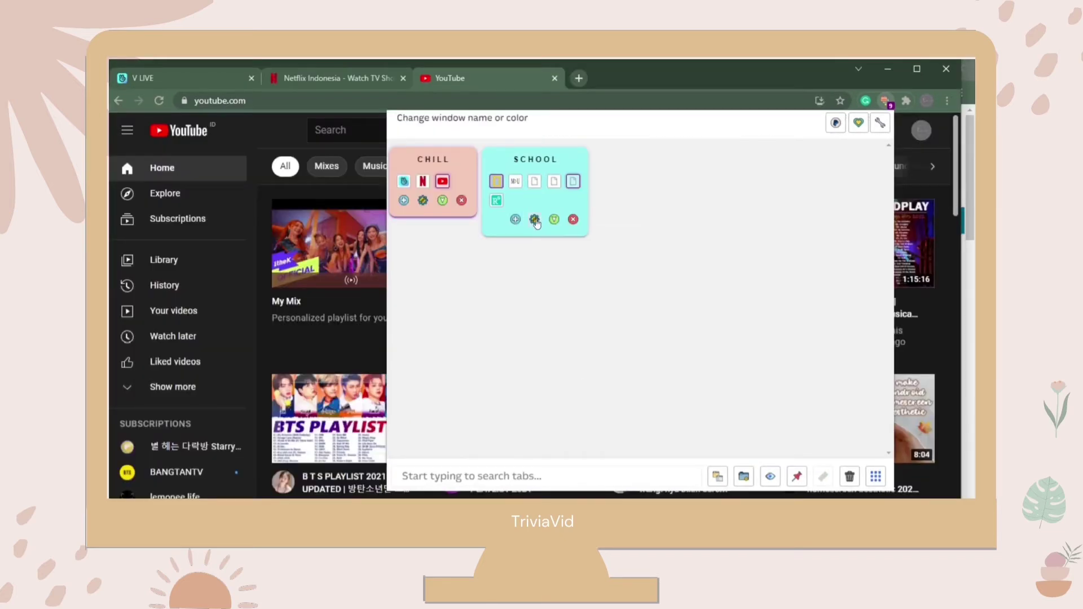
{"action": "left_click", "coordinate": [534, 219]}
{"action": "left_click", "coordinate": [716, 242]}
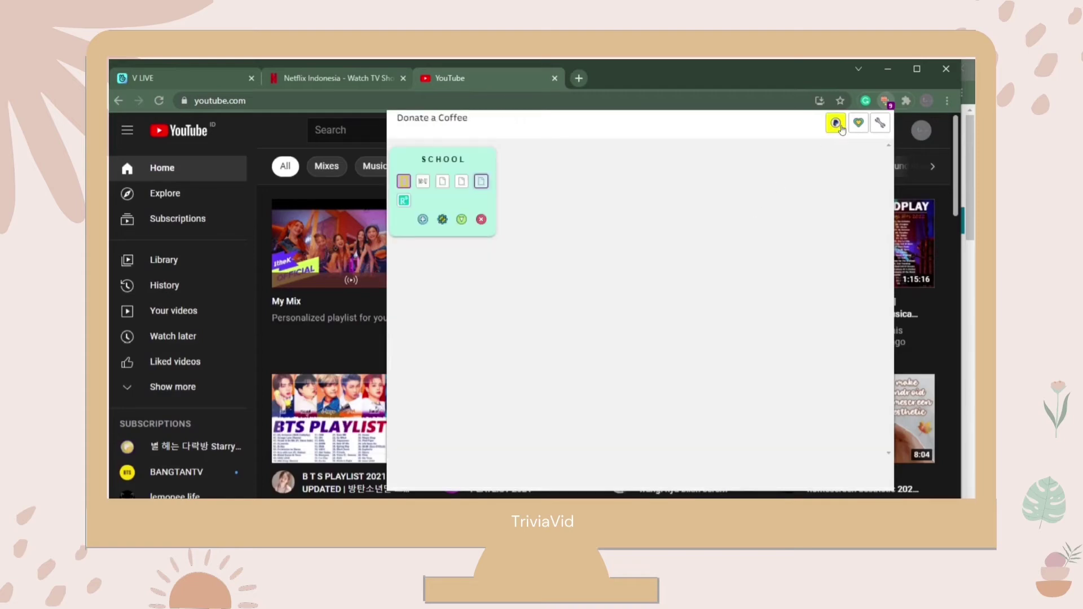
- In Tab Manager Plus options, turn on dark mode and compact mode
{"action": "left_click", "coordinate": [882, 127]}
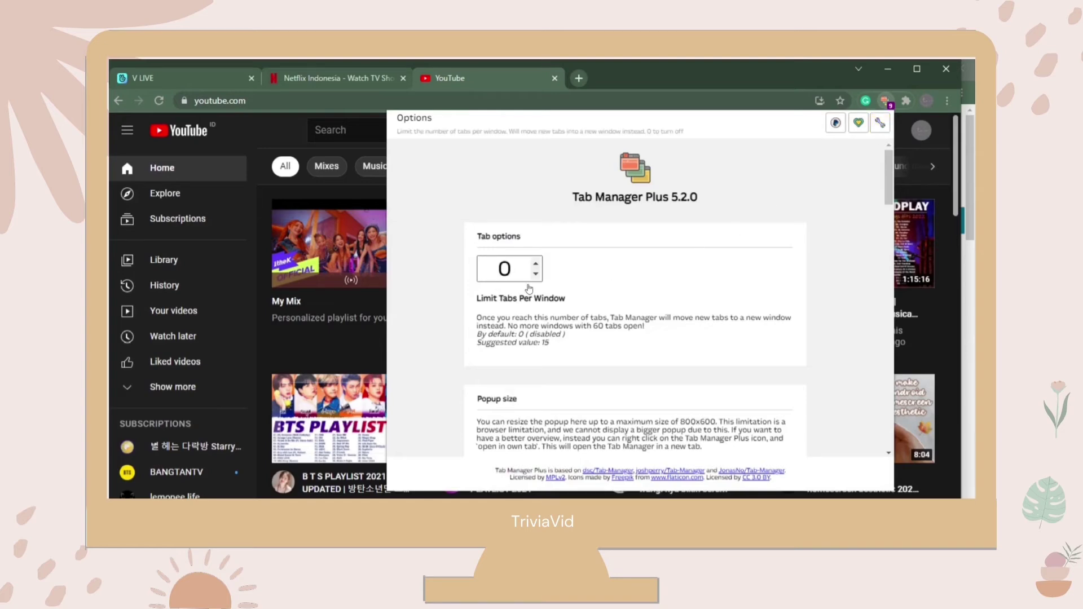
{"action": "scroll", "coordinate": [529, 288], "scroll_direction": "down", "scroll_amount": 1}
{"action": "scroll", "coordinate": [531, 285], "scroll_direction": "down", "scroll_amount": 1}
{"action": "scroll", "coordinate": [533, 281], "scroll_direction": "down", "scroll_amount": 1}
{"action": "scroll", "coordinate": [539, 276], "scroll_direction": "down", "scroll_amount": 1}
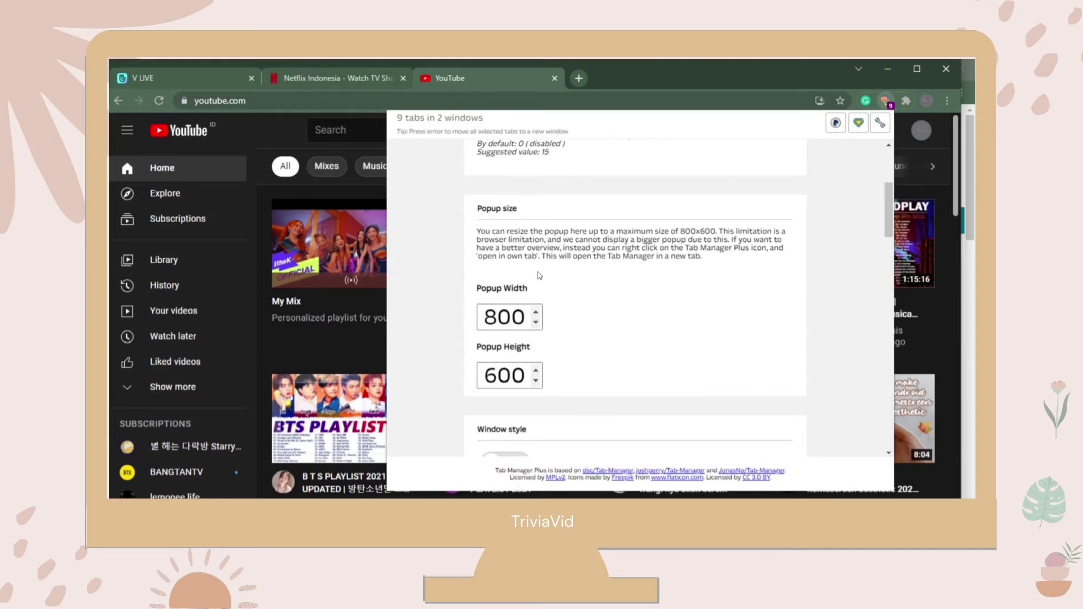
{"action": "scroll", "coordinate": [539, 276], "scroll_direction": "down", "scroll_amount": 1}
{"action": "scroll", "coordinate": [539, 275], "scroll_direction": "down", "scroll_amount": 1}
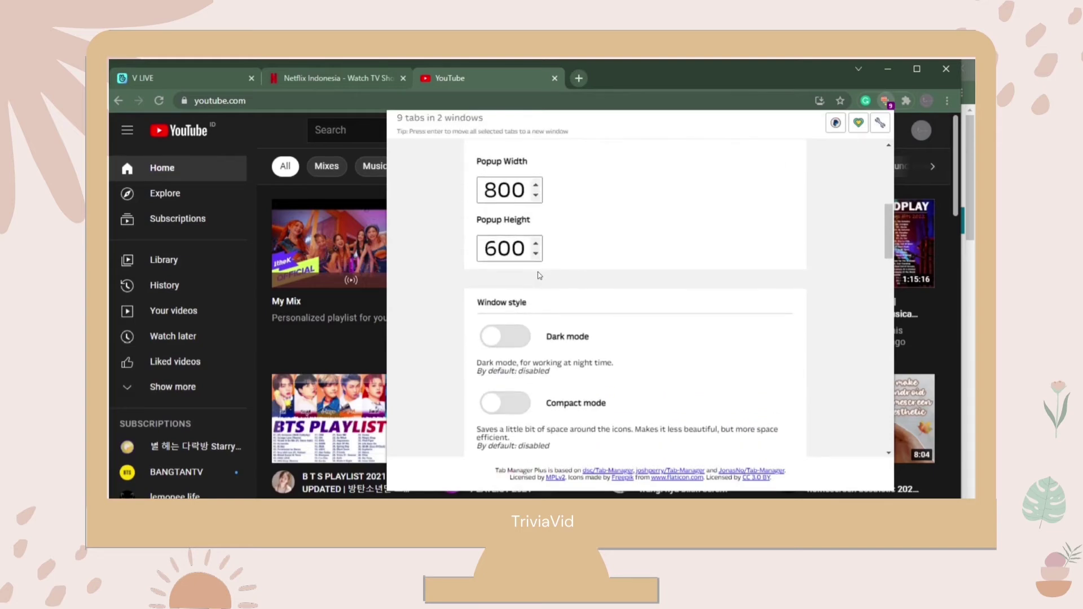
{"action": "left_click", "coordinate": [489, 341]}
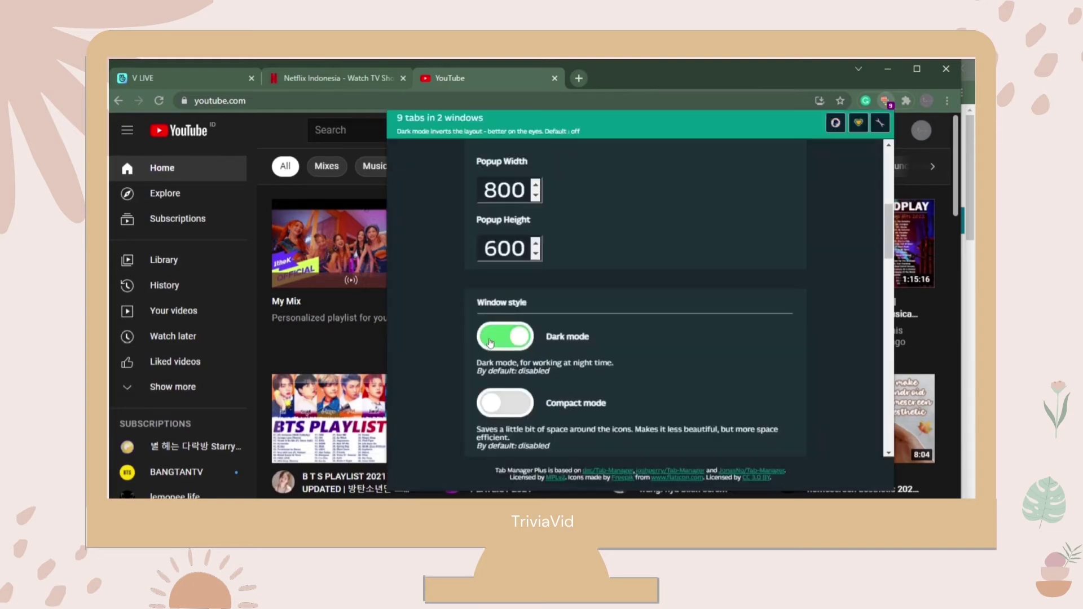
{"action": "scroll", "coordinate": [492, 342], "scroll_direction": "down", "scroll_amount": 1}
{"action": "left_click", "coordinate": [496, 341]}
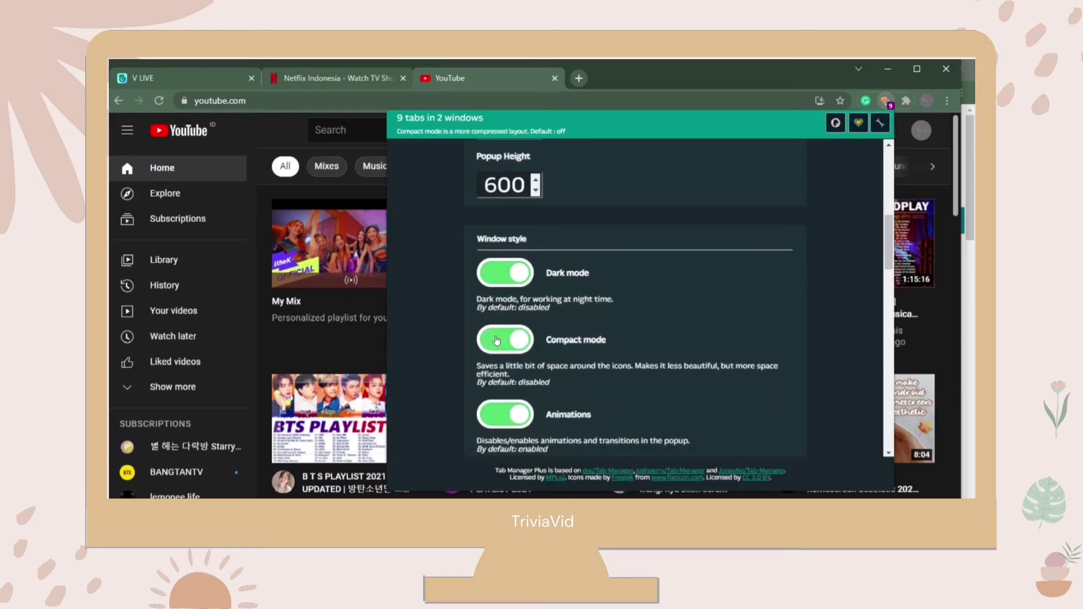
- Enable 'Save Windows for Later' under Session Management and review the remaining settings
{"action": "scroll", "coordinate": [496, 340], "scroll_direction": "down", "scroll_amount": 1}
{"action": "scroll", "coordinate": [496, 340], "scroll_direction": "down", "scroll_amount": 3}
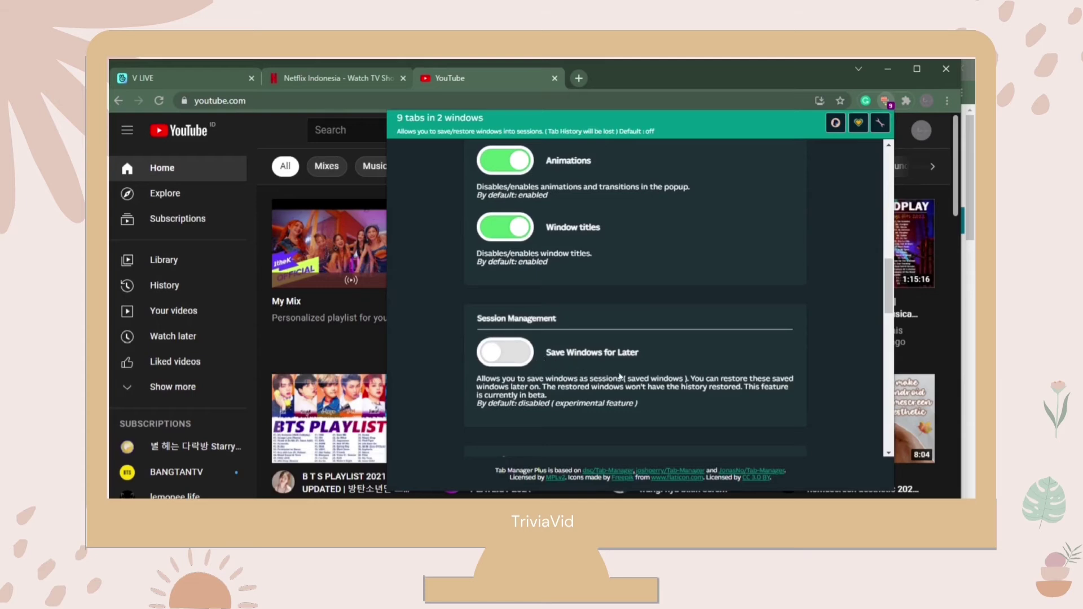
{"action": "scroll", "coordinate": [647, 376], "scroll_direction": "down", "scroll_amount": 1}
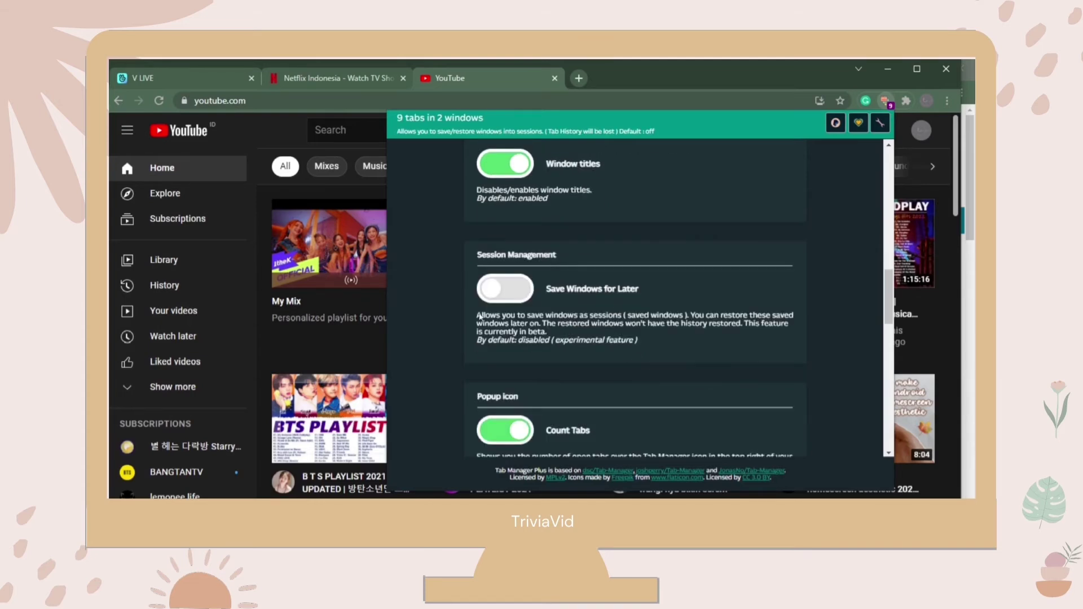
{"action": "scroll", "coordinate": [484, 308], "scroll_direction": "down", "scroll_amount": 1}
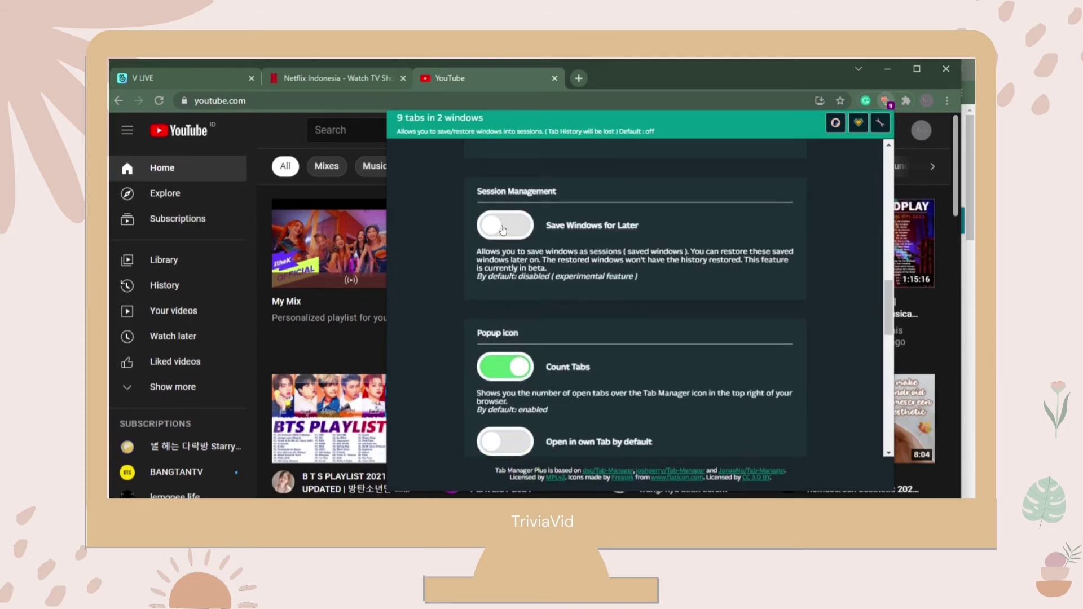
{"action": "left_click", "coordinate": [504, 229]}
{"action": "scroll", "coordinate": [546, 279], "scroll_direction": "down", "scroll_amount": 1}
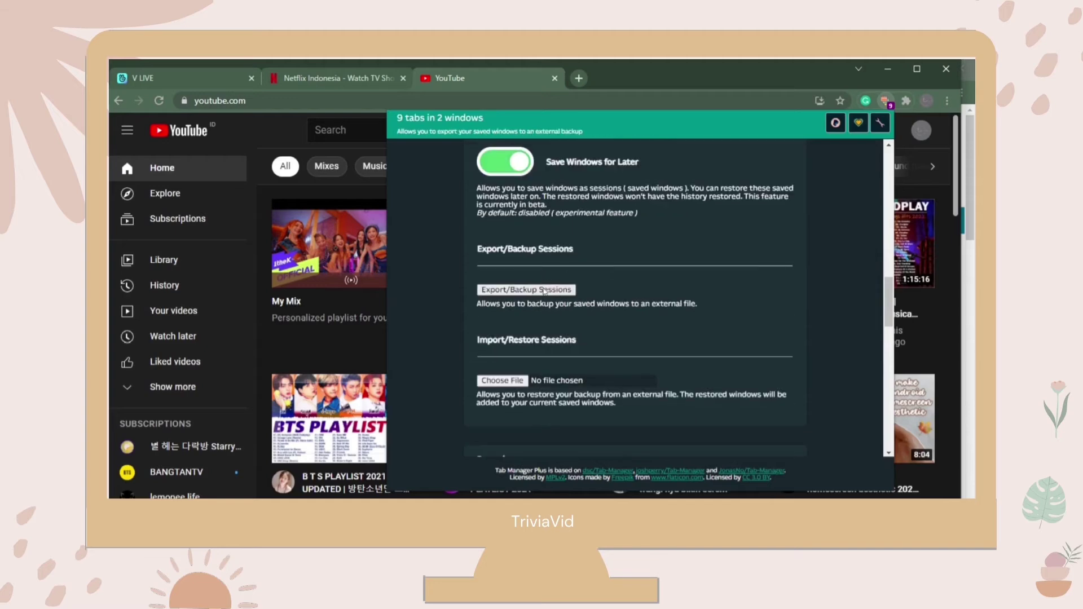
{"action": "scroll", "coordinate": [545, 302], "scroll_direction": "down", "scroll_amount": 1}
{"action": "scroll", "coordinate": [543, 301], "scroll_direction": "down", "scroll_amount": 2}
{"action": "scroll", "coordinate": [543, 301], "scroll_direction": "down", "scroll_amount": 1}
{"action": "scroll", "coordinate": [544, 303], "scroll_direction": "down", "scroll_amount": 1}
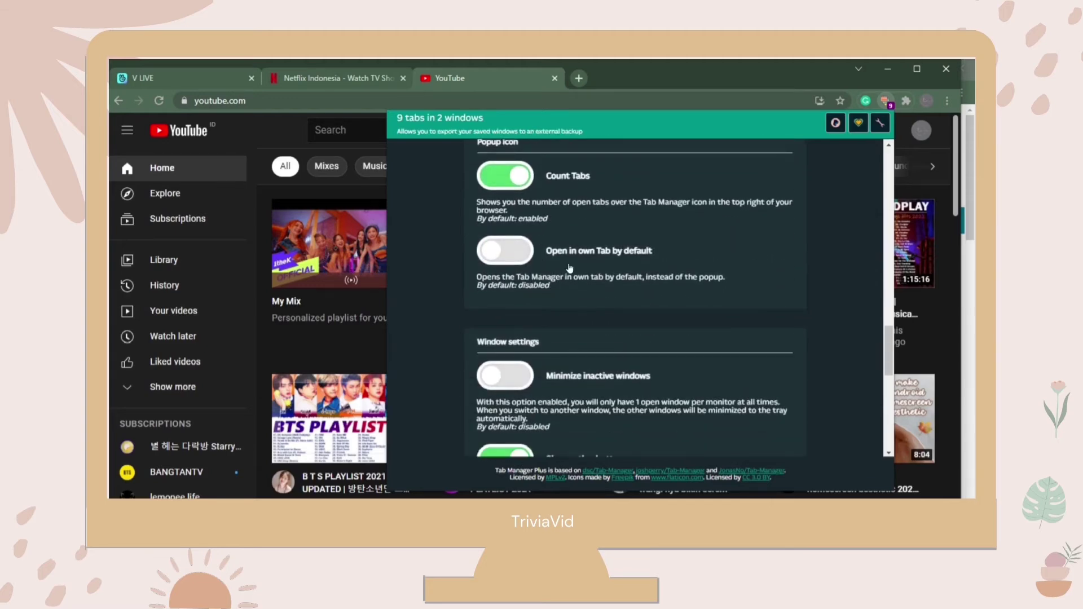
{"action": "scroll", "coordinate": [591, 290], "scroll_direction": "down", "scroll_amount": 1}
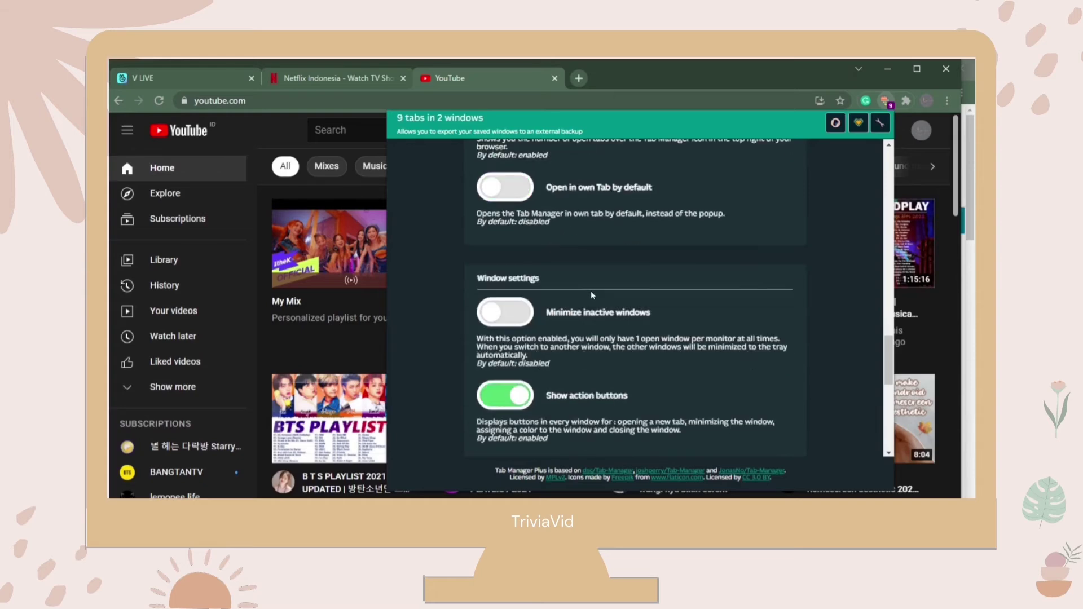
{"action": "scroll", "coordinate": [590, 290], "scroll_direction": "down", "scroll_amount": 1}
{"action": "scroll", "coordinate": [591, 290], "scroll_direction": "down", "scroll_amount": 1}
{"action": "scroll", "coordinate": [590, 293], "scroll_direction": "down", "scroll_amount": 1}
{"action": "scroll", "coordinate": [591, 293], "scroll_direction": "down", "scroll_amount": 1}
{"action": "scroll", "coordinate": [591, 293], "scroll_direction": "down", "scroll_amount": 2}
{"action": "scroll", "coordinate": [592, 294], "scroll_direction": "up", "scroll_amount": 5}
{"action": "scroll", "coordinate": [591, 295], "scroll_direction": "up", "scroll_amount": 5}
{"action": "scroll", "coordinate": [592, 295], "scroll_direction": "up", "scroll_amount": 5}
- Cycle the window layout until CHILL and SCHOOL show as side-by-side vertical columns
{"action": "left_click", "coordinate": [880, 123]}
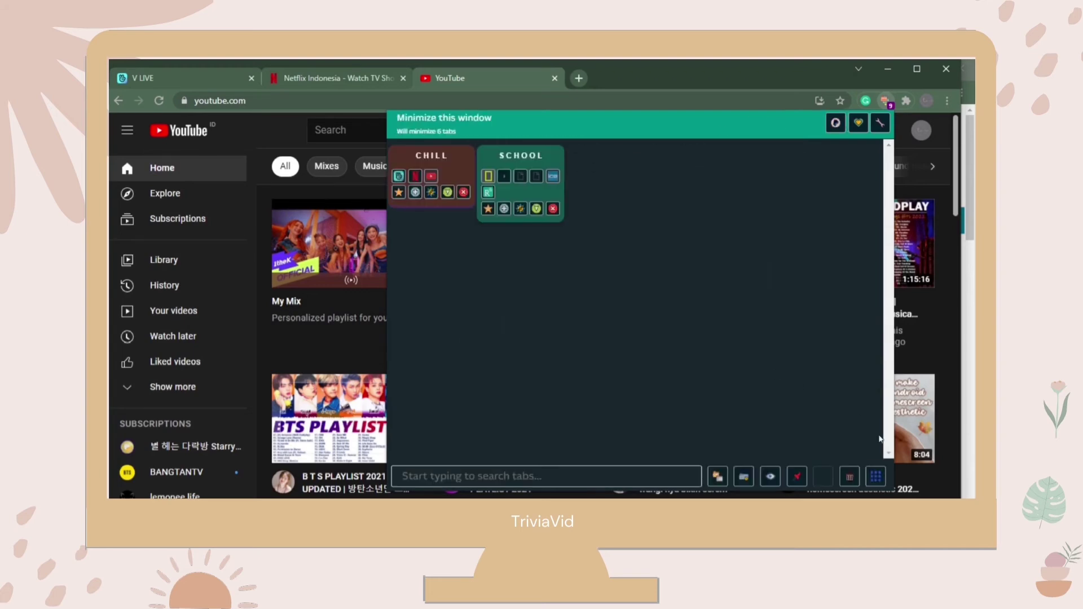
{"action": "left_click", "coordinate": [875, 477]}
{"action": "left_click", "coordinate": [875, 477]}
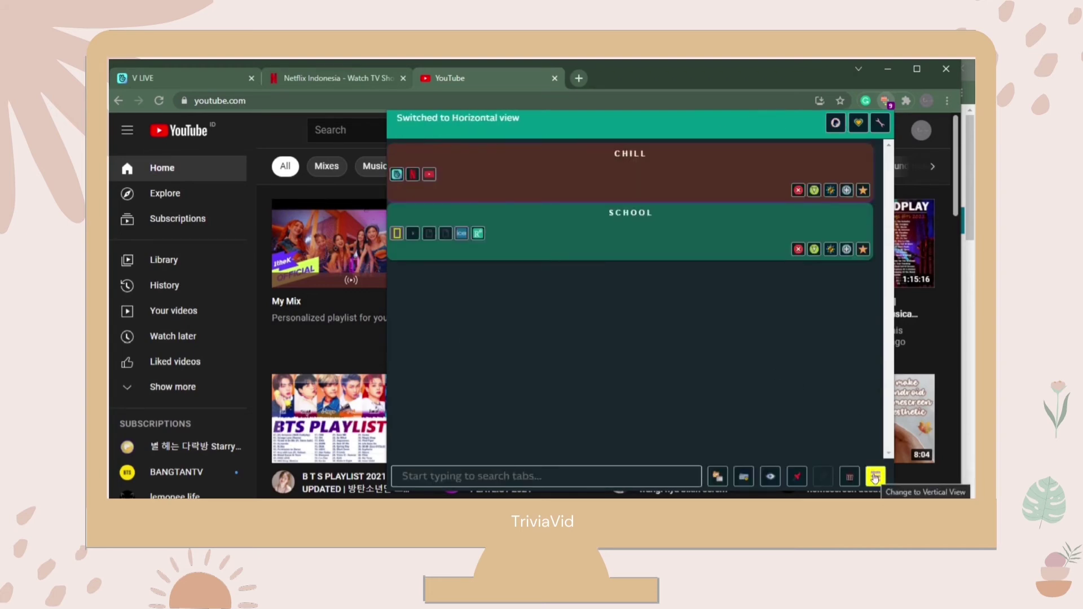
{"action": "left_click", "coordinate": [875, 477]}
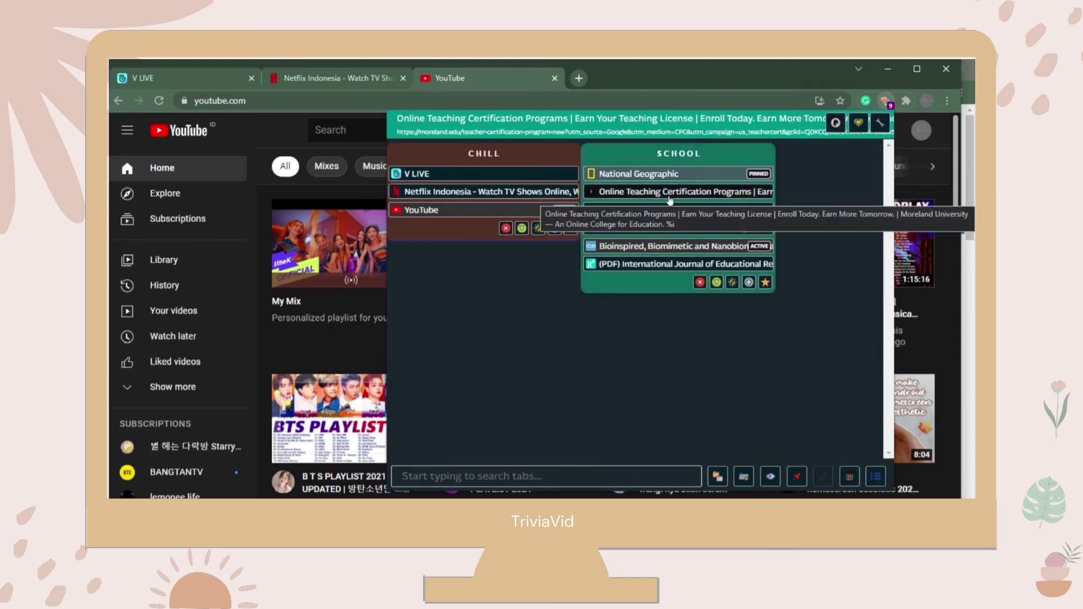
- Switch to SCHOOL's Arts & Humanities Submissions Hub tab and highlight duplicate tabs
{"action": "left_click", "coordinate": [668, 192]}
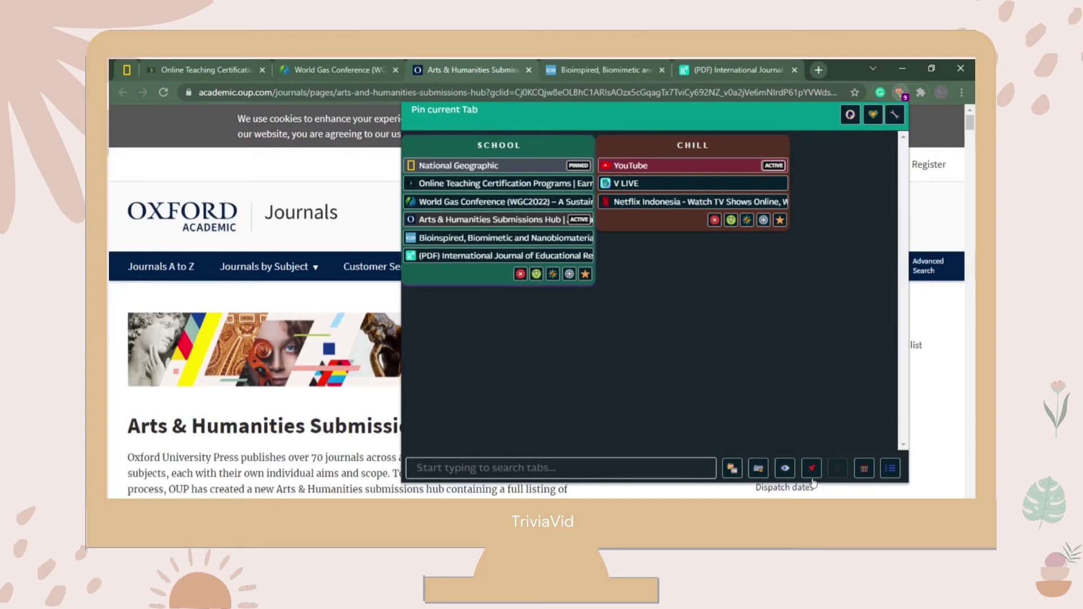
{"action": "left_click", "coordinate": [734, 473]}
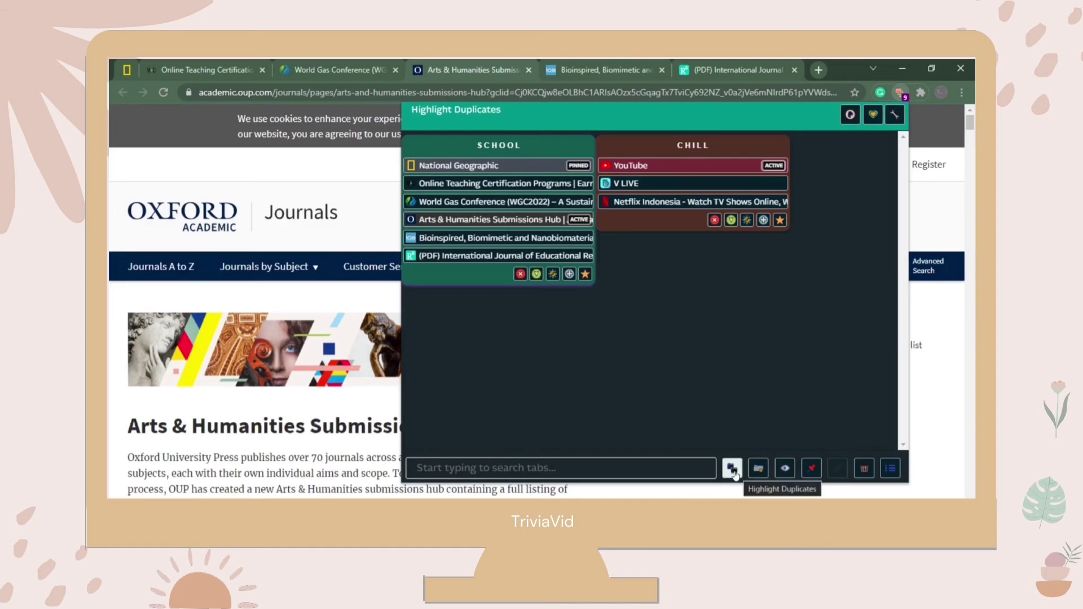
{"action": "scroll", "coordinate": [278, 295], "scroll_direction": "down", "scroll_amount": 3}
{"action": "scroll", "coordinate": [278, 295], "scroll_direction": "up", "scroll_amount": 1}
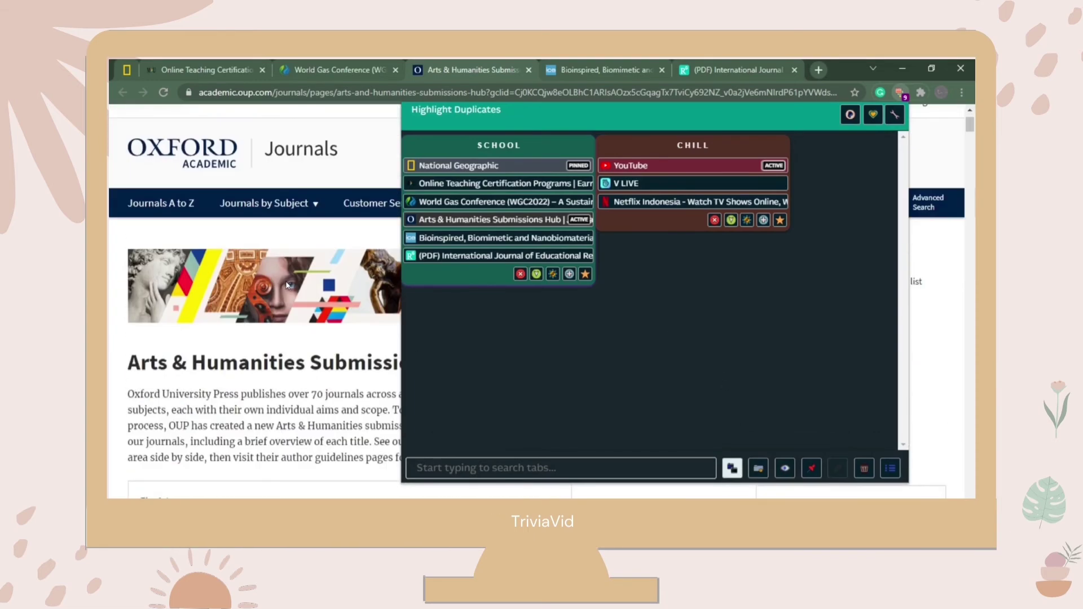
{"action": "scroll", "coordinate": [288, 282], "scroll_direction": "down", "scroll_amount": 5}
{"action": "scroll", "coordinate": [291, 280], "scroll_direction": "down", "scroll_amount": 5}
{"action": "scroll", "coordinate": [294, 276], "scroll_direction": "down", "scroll_amount": 5}
{"action": "scroll", "coordinate": [294, 275], "scroll_direction": "down", "scroll_amount": 3}
{"action": "scroll", "coordinate": [295, 275], "scroll_direction": "up", "scroll_amount": 2}
{"action": "scroll", "coordinate": [296, 275], "scroll_direction": "up", "scroll_amount": 10}
{"action": "scroll", "coordinate": [297, 275], "scroll_direction": "up", "scroll_amount": 10}
{"action": "scroll", "coordinate": [299, 275], "scroll_direction": "up", "scroll_amount": 5}
- Search the tabs for 'nat' and open the National Geographic result
{"action": "type", "text": "na"}
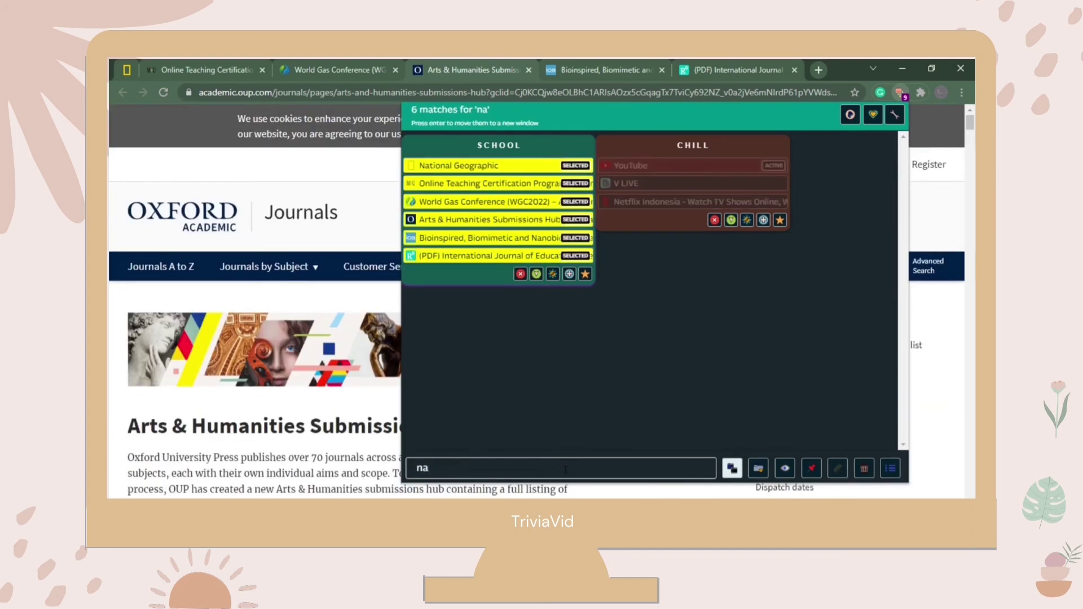
{"action": "type", "text": "t"}
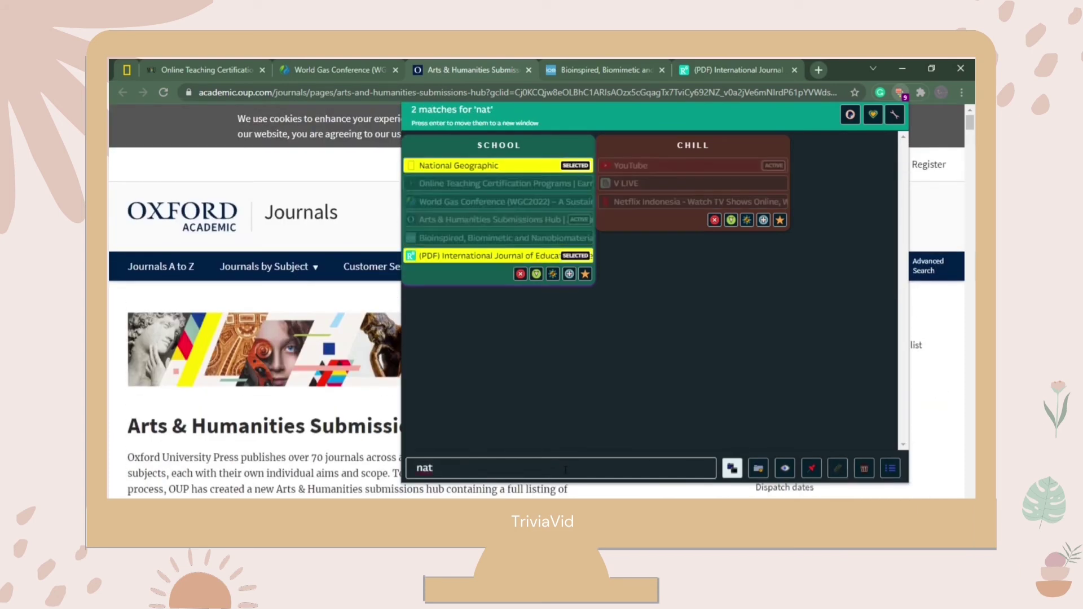
{"action": "type", "text": "geo"}
{"action": "key", "text": "BackSpace"}
{"action": "key", "text": "BackSpace"}
{"action": "key", "text": "BackSpace"}
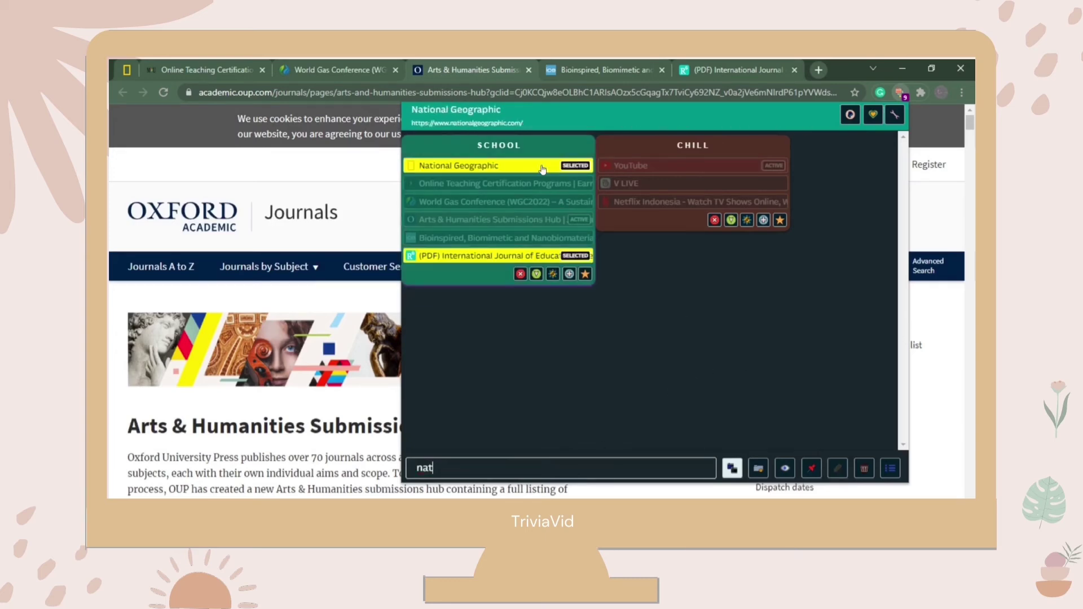
{"action": "left_click", "coordinate": [542, 166]}
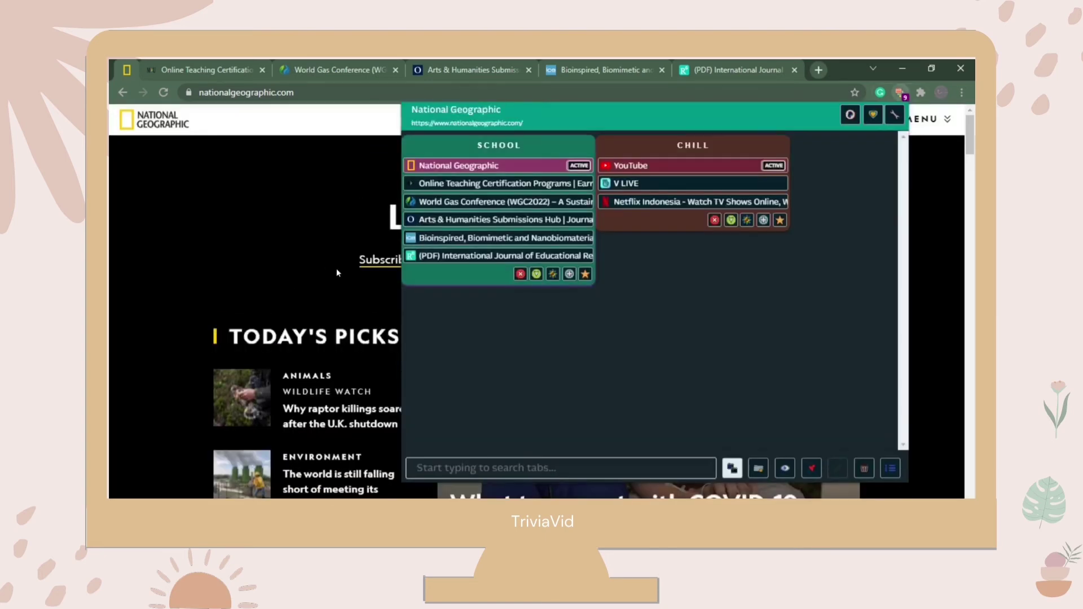
- Star the SCHOOL window to save it, then close its six tabs, leaving only CHILL open
{"action": "left_click", "coordinate": [502, 255]}
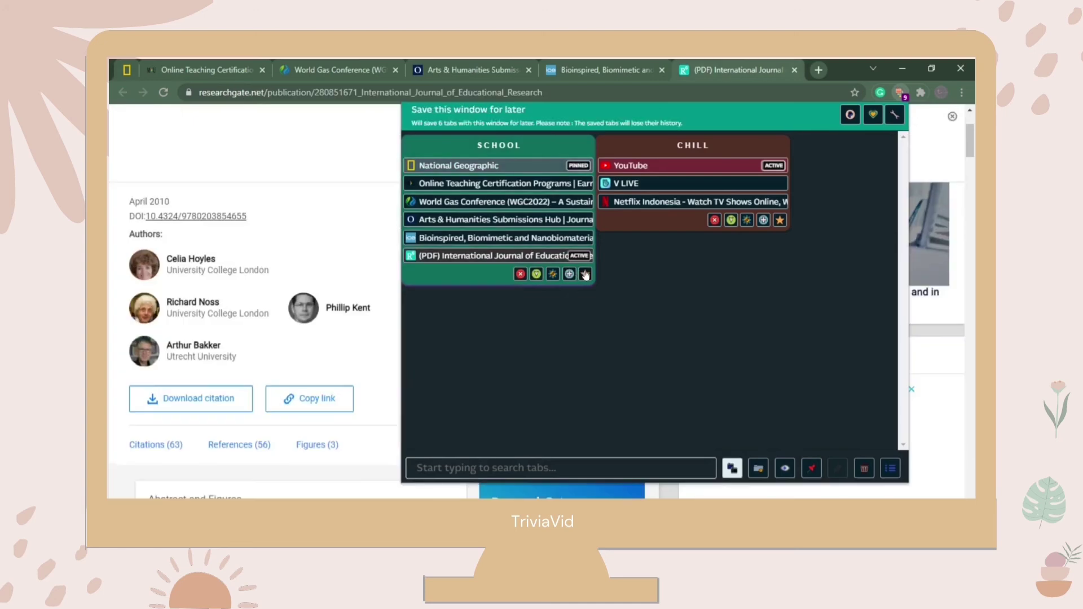
{"action": "left_click", "coordinate": [585, 275]}
{"action": "scroll", "coordinate": [631, 327], "scroll_direction": "down", "scroll_amount": 1}
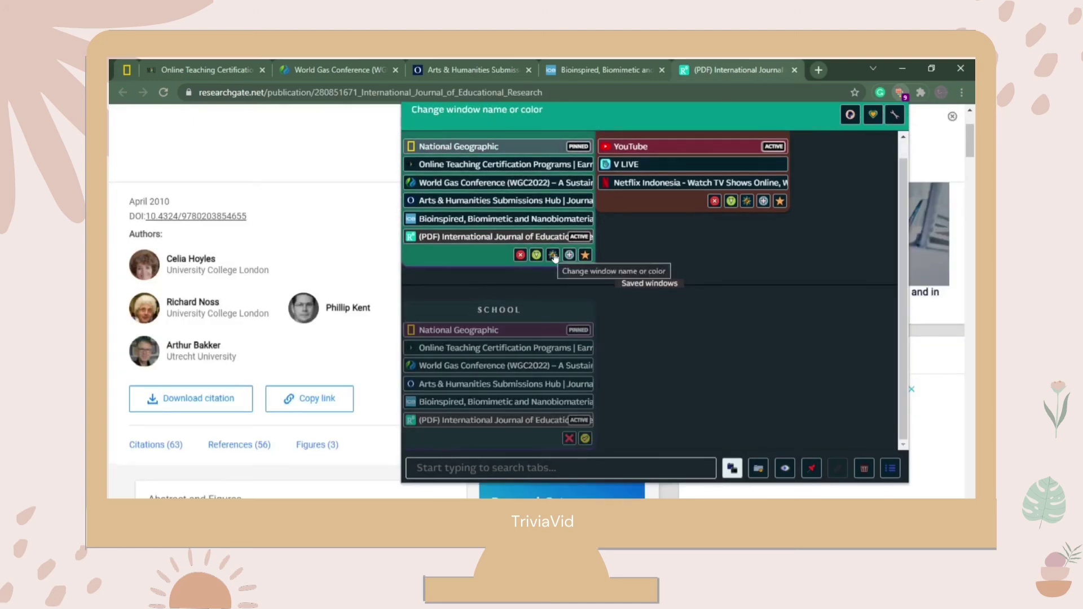
{"action": "left_click", "coordinate": [520, 257]}
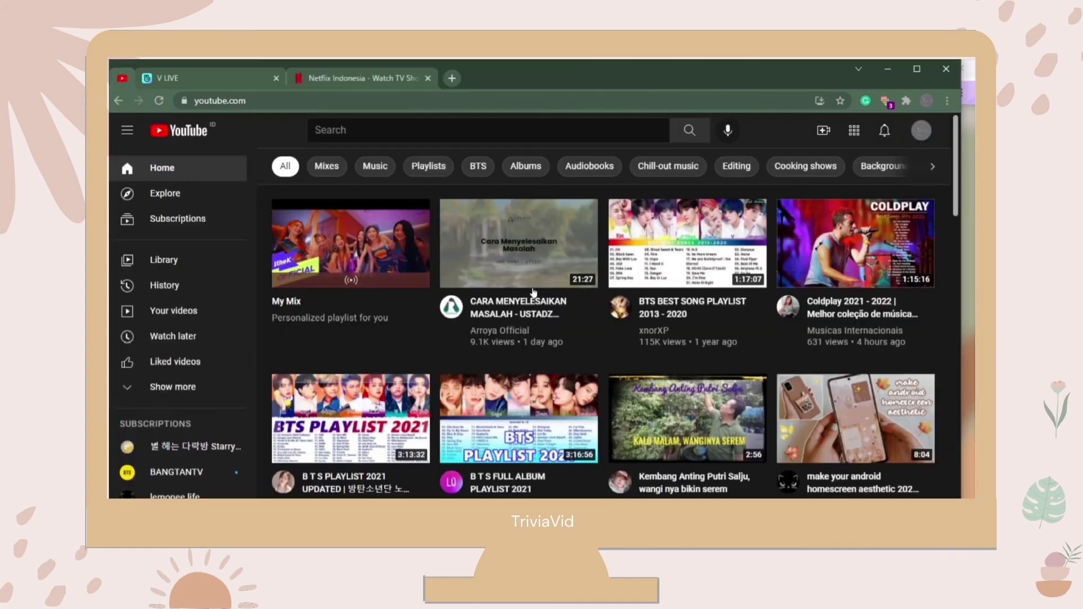
{"action": "left_click", "coordinate": [886, 101]}
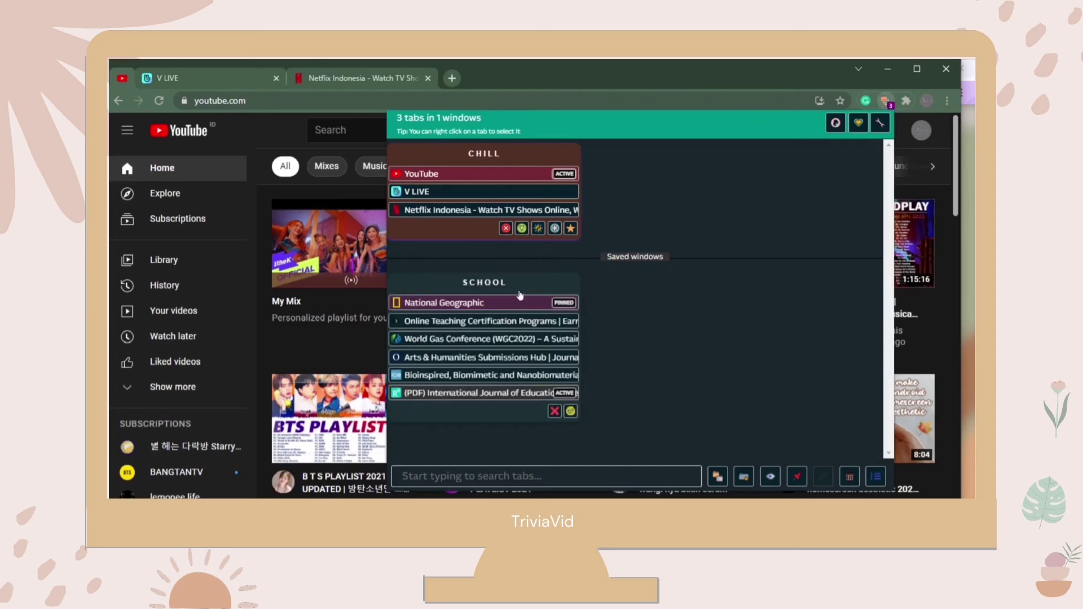
- Restore the saved SCHOOL window, highlight its duplicate blank tabs, and switch to CHILL's Netflix tab
{"action": "left_click", "coordinate": [570, 413]}
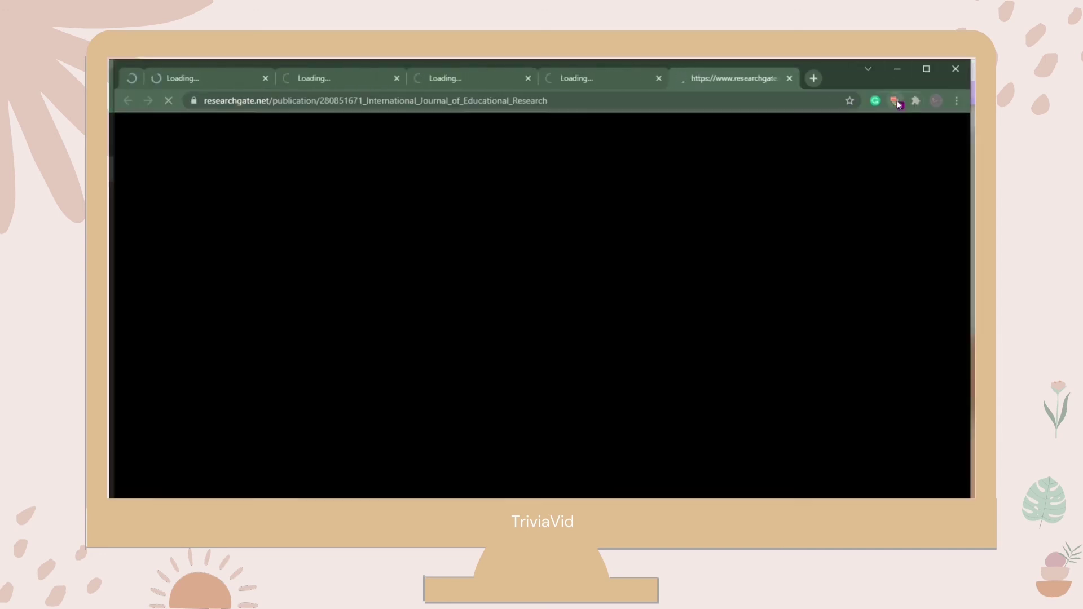
{"action": "left_click", "coordinate": [897, 101]}
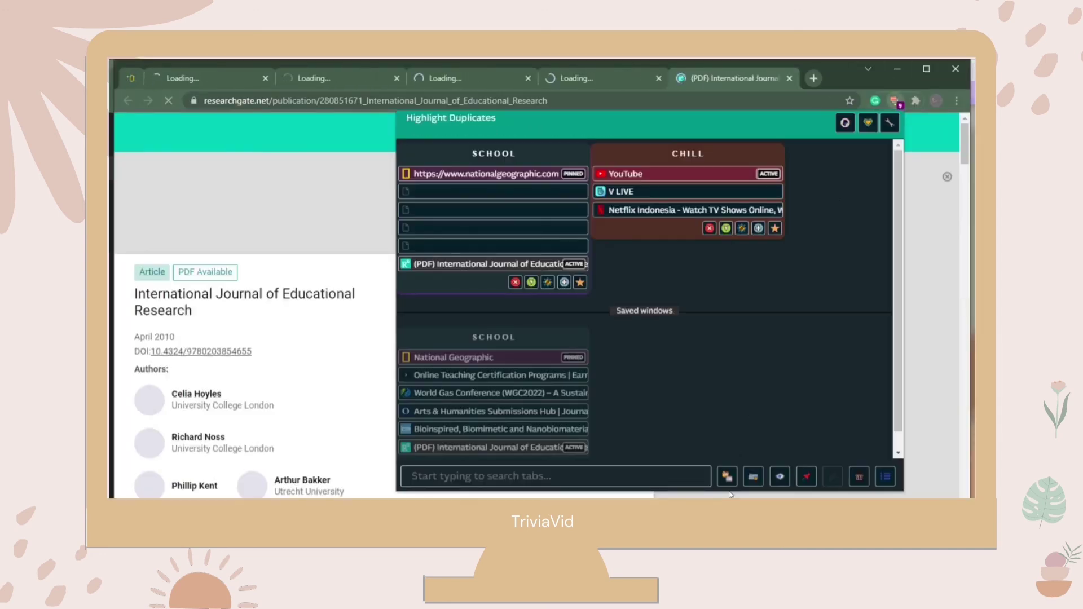
{"action": "left_click", "coordinate": [728, 477]}
{"action": "left_click", "coordinate": [728, 477]}
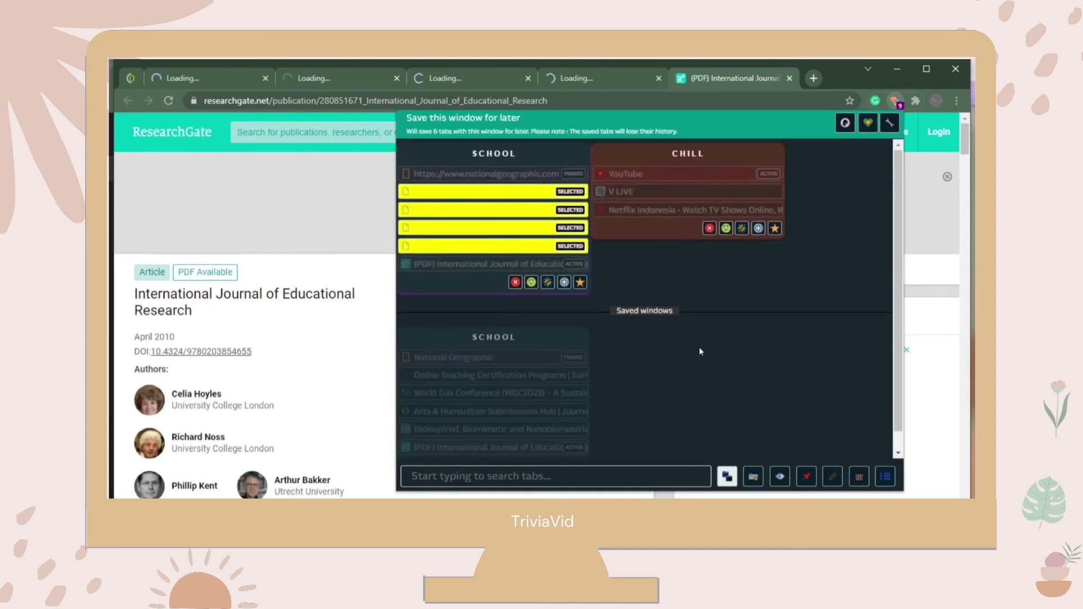
{"action": "left_click", "coordinate": [689, 210]}
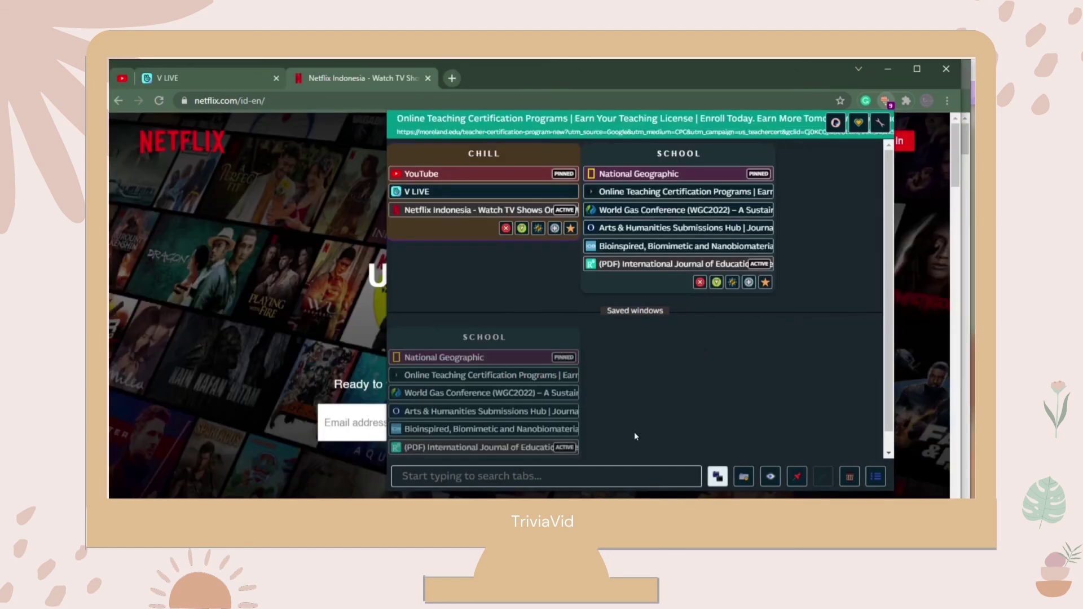
{"action": "left_click", "coordinate": [430, 80]}
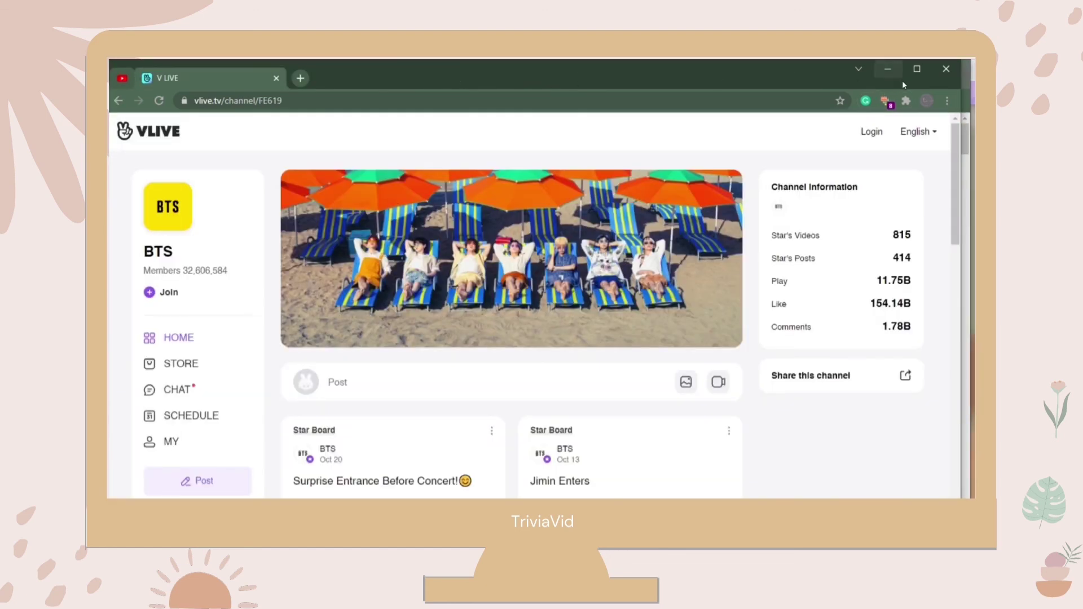